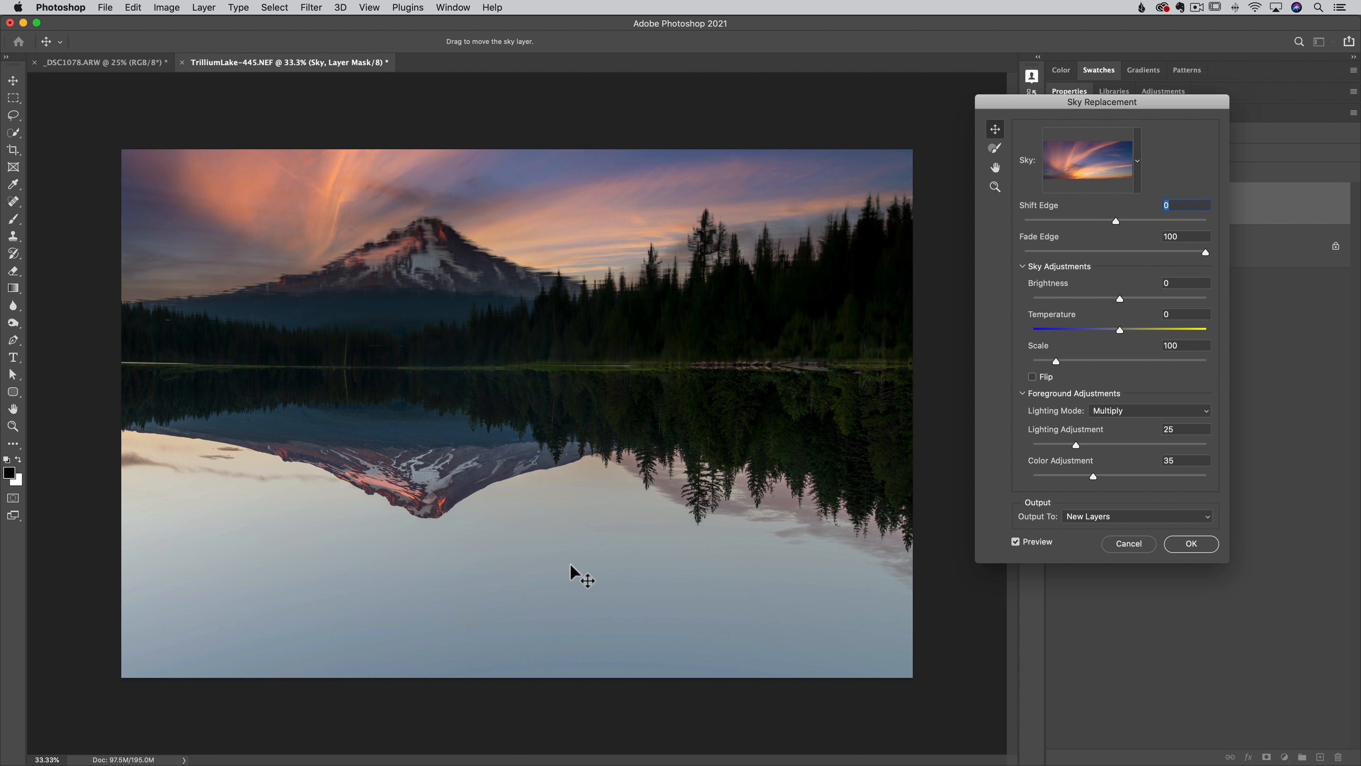
Apply the sky replacement to the TrilliumLake-445.NEF image as new layers and switch to the _DSC1078.ARW image.
key("Return")
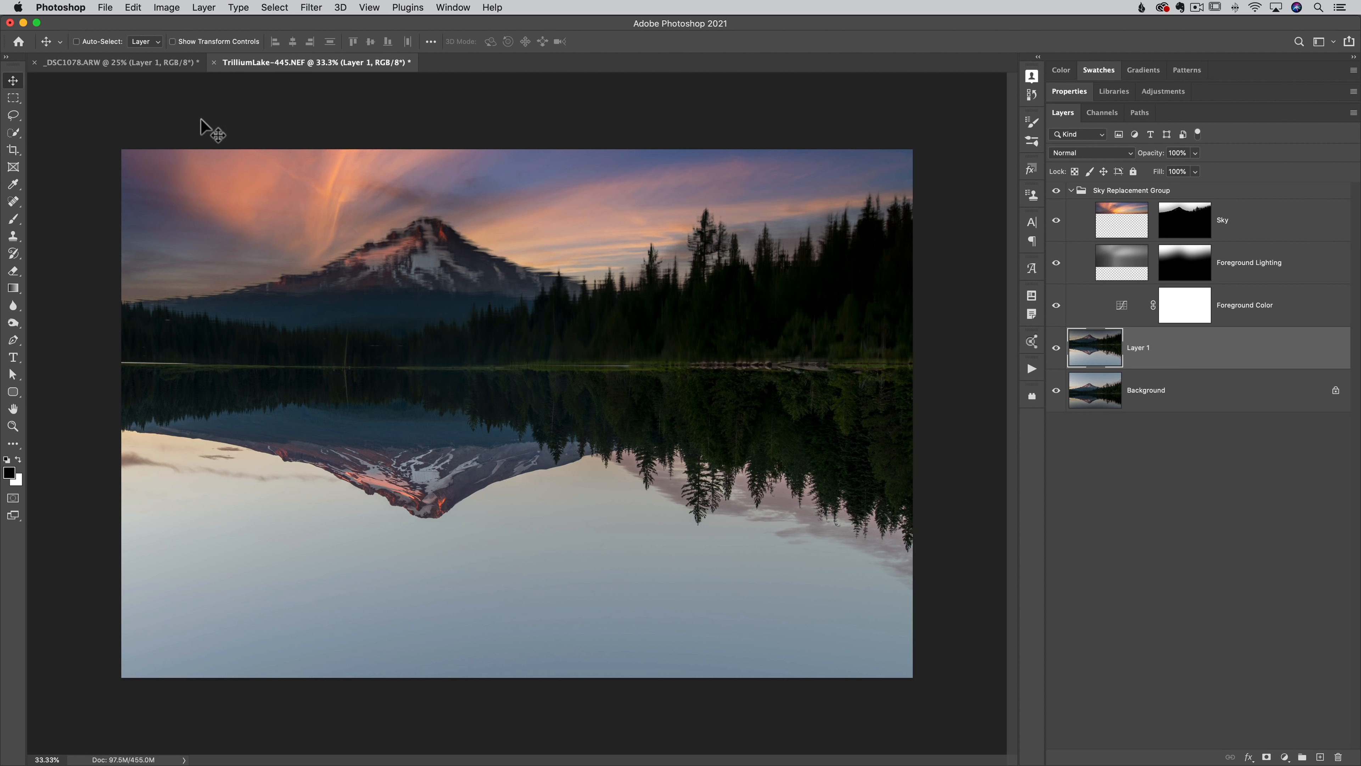
left_click(145, 58)
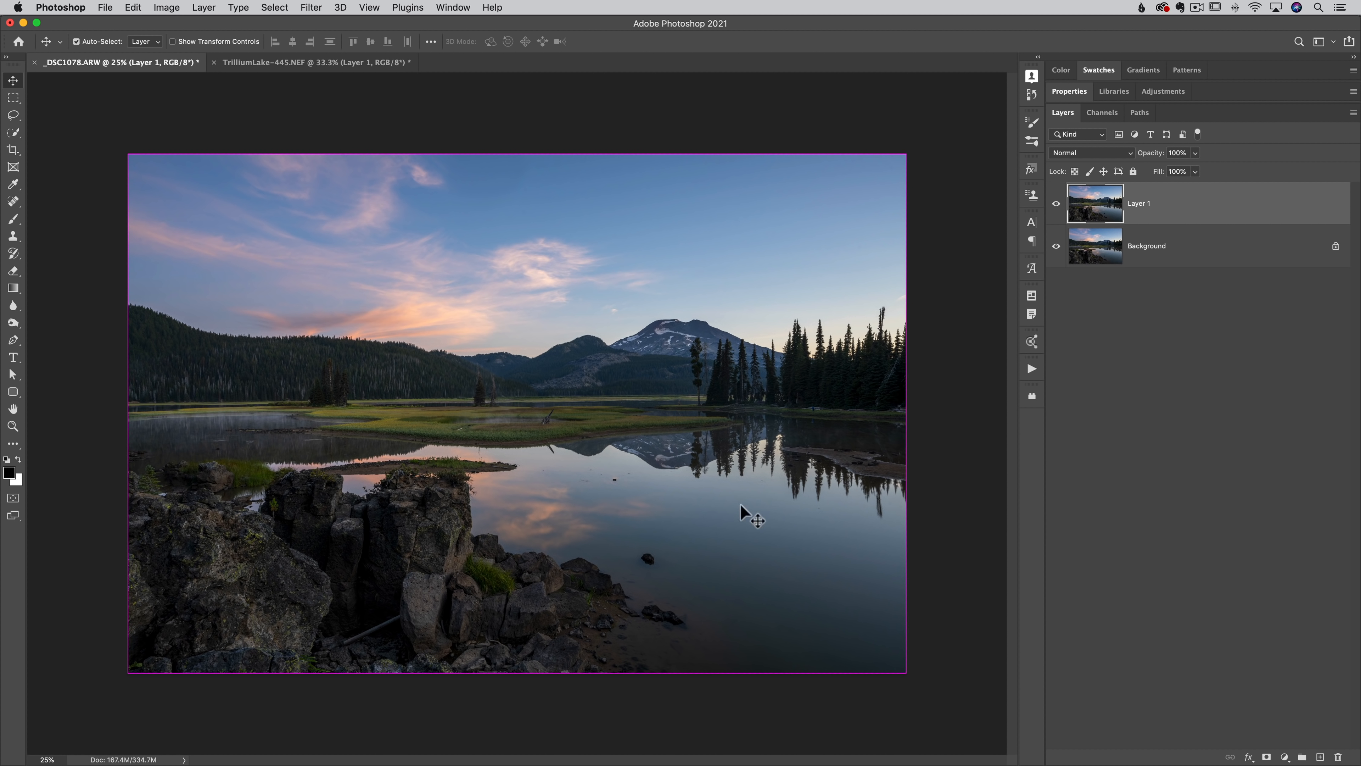
Switch to Chrome, view the free sky sample pack and Sky Replacement Pack pages, and return to Photoshop.
key("super+Tab")
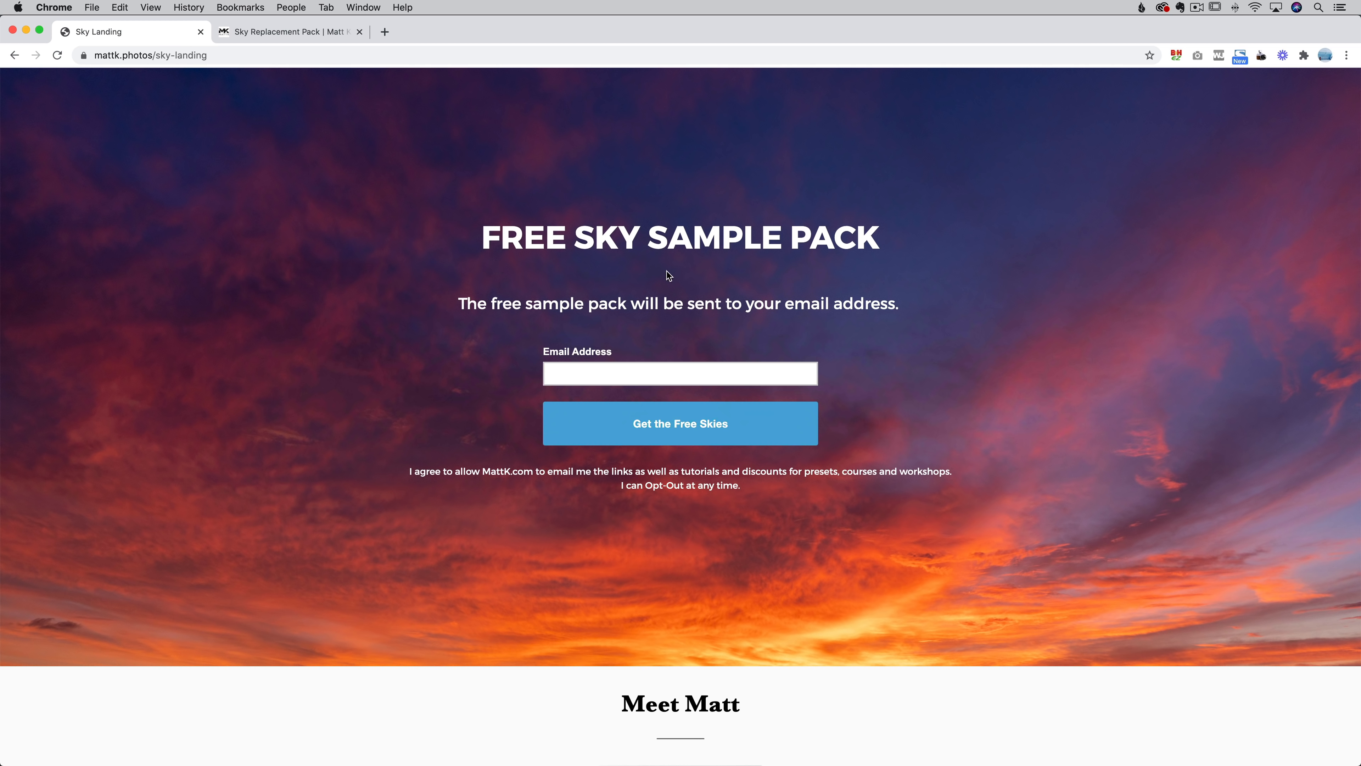
left_click(299, 35)
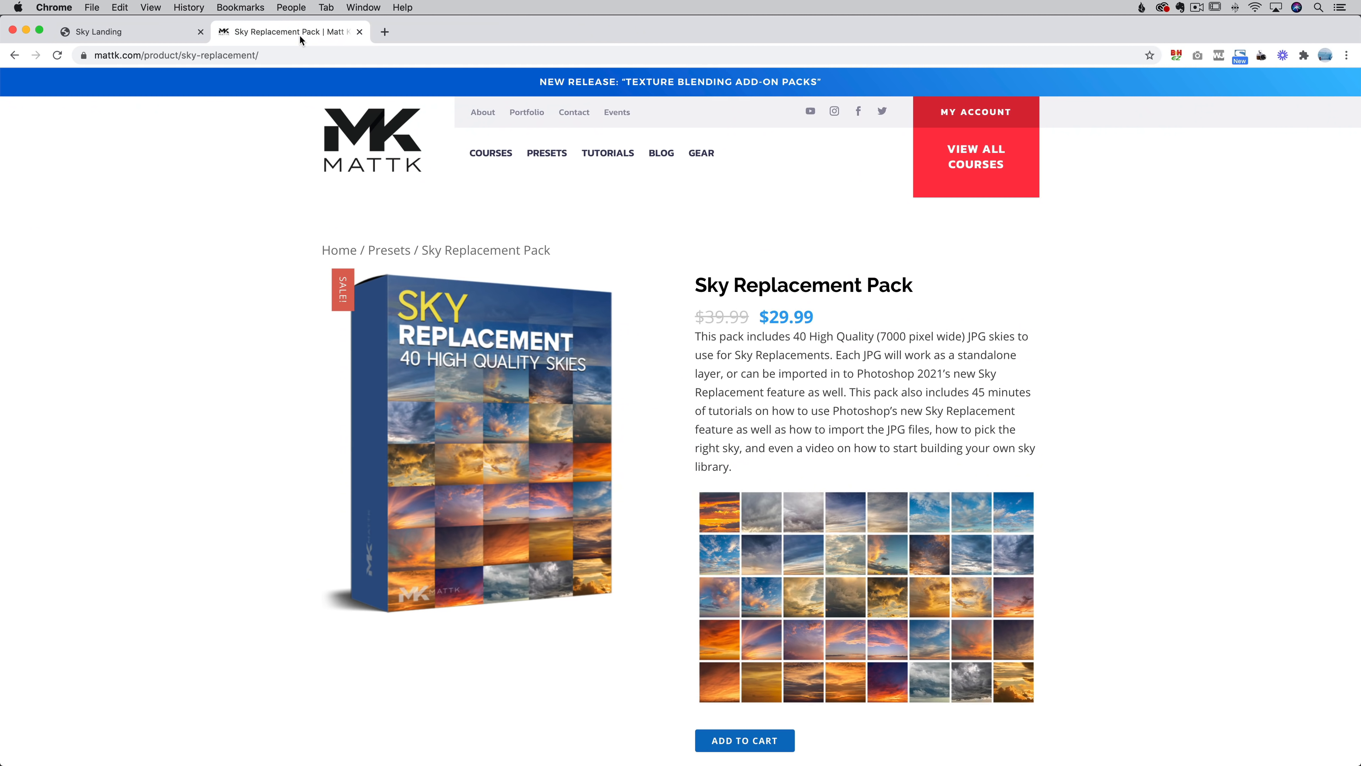
left_click(128, 31)
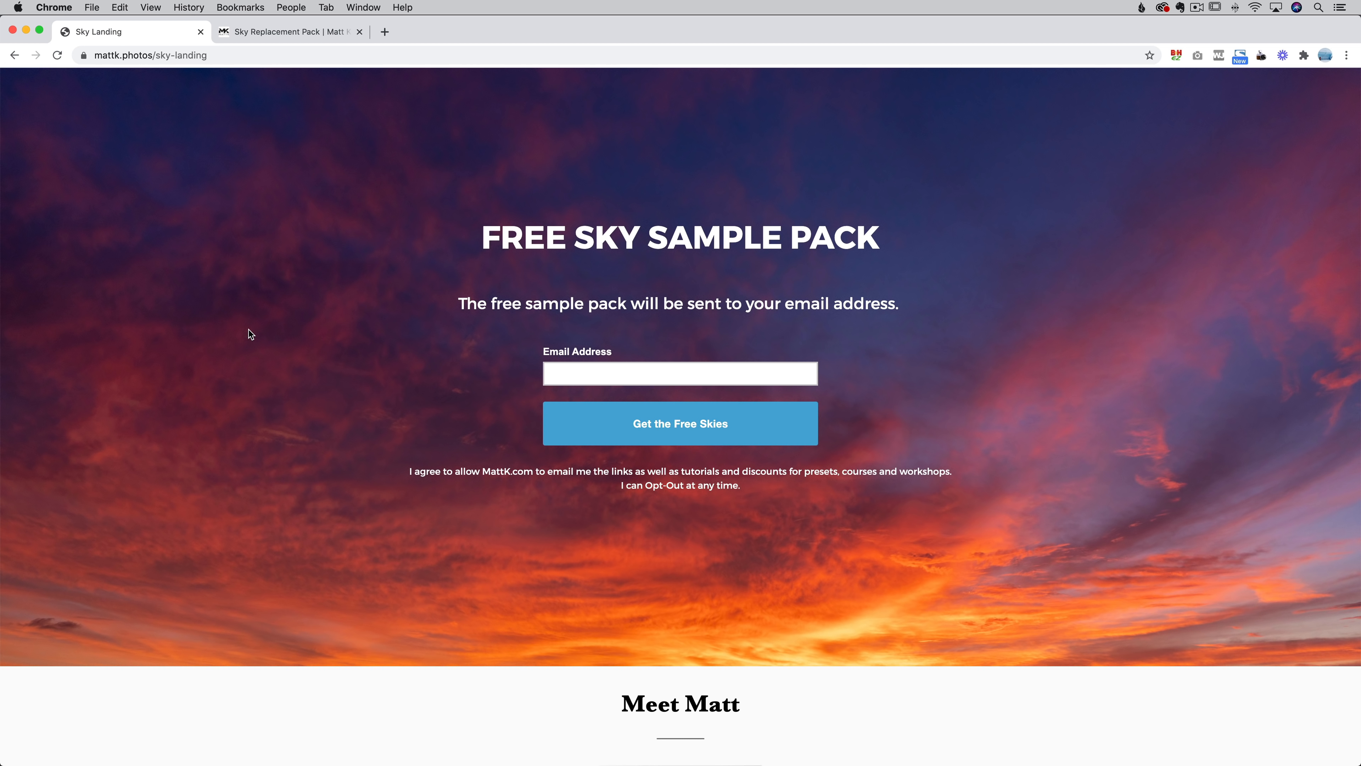
key("super+Tab")
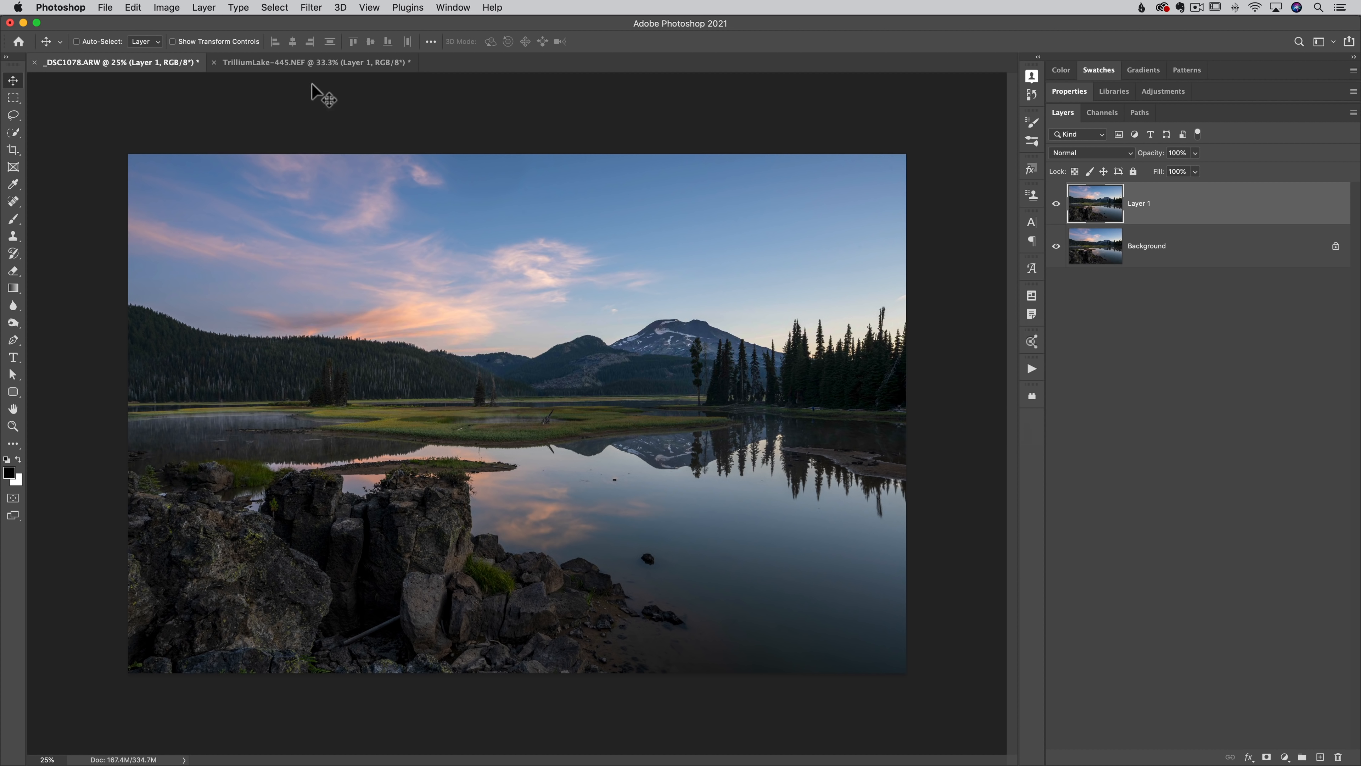
Flip Layer 1 of the _DSC1078.ARW image vertically.
left_click(134, 8)
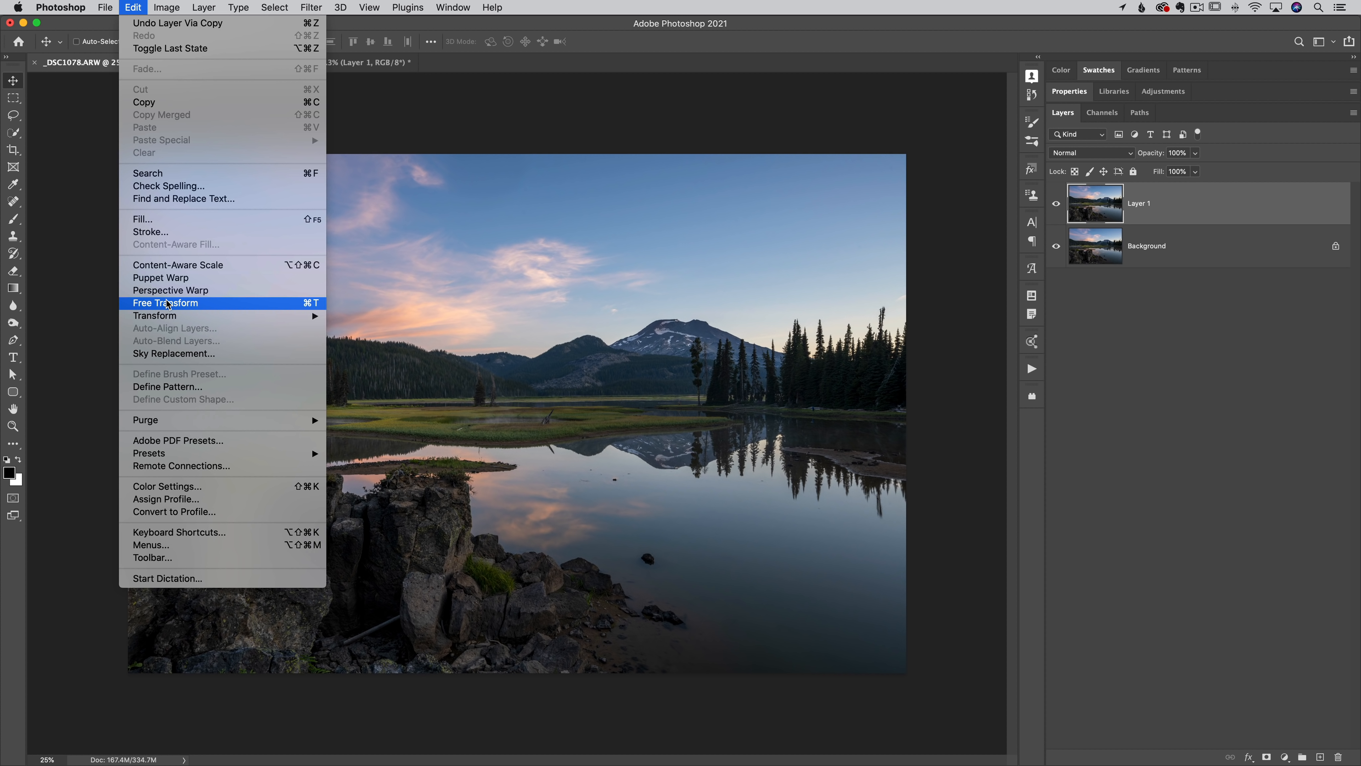
mouse_move(171, 315)
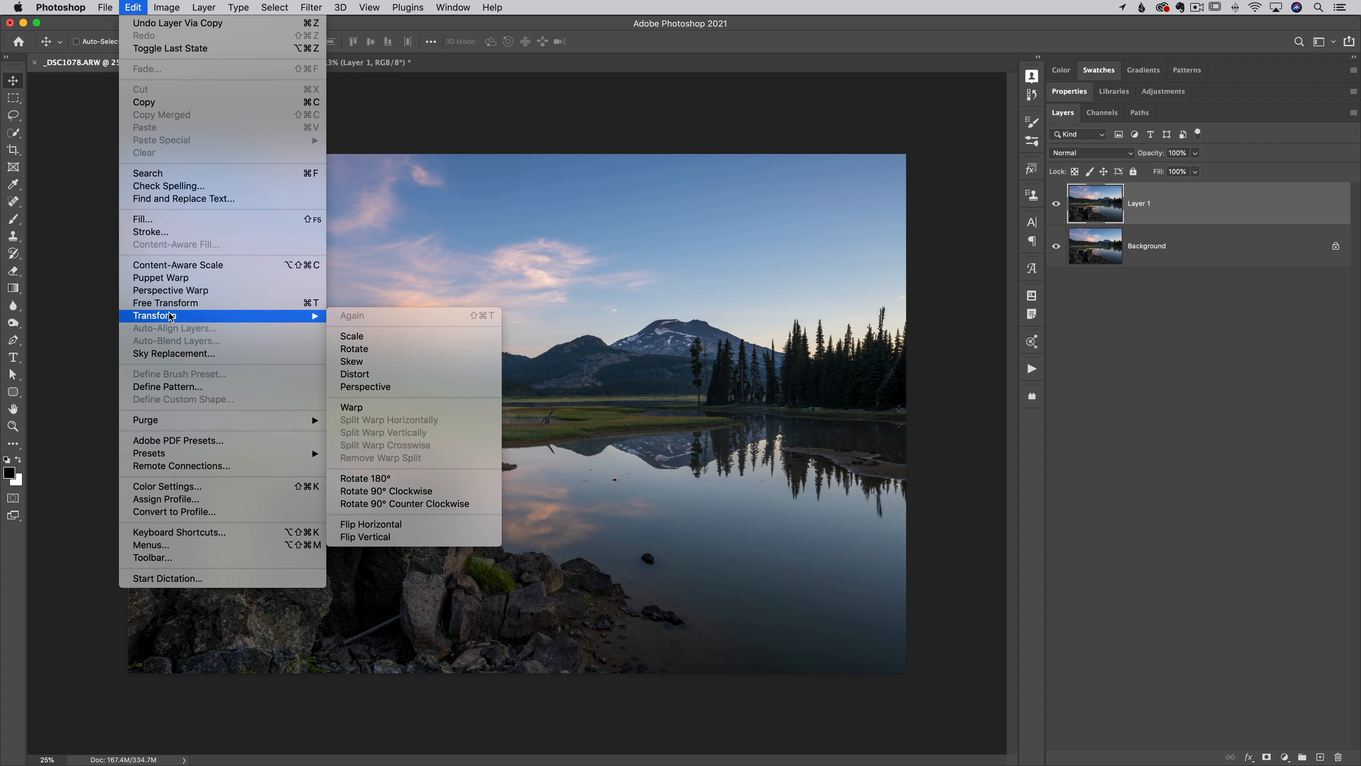
left_click(411, 538)
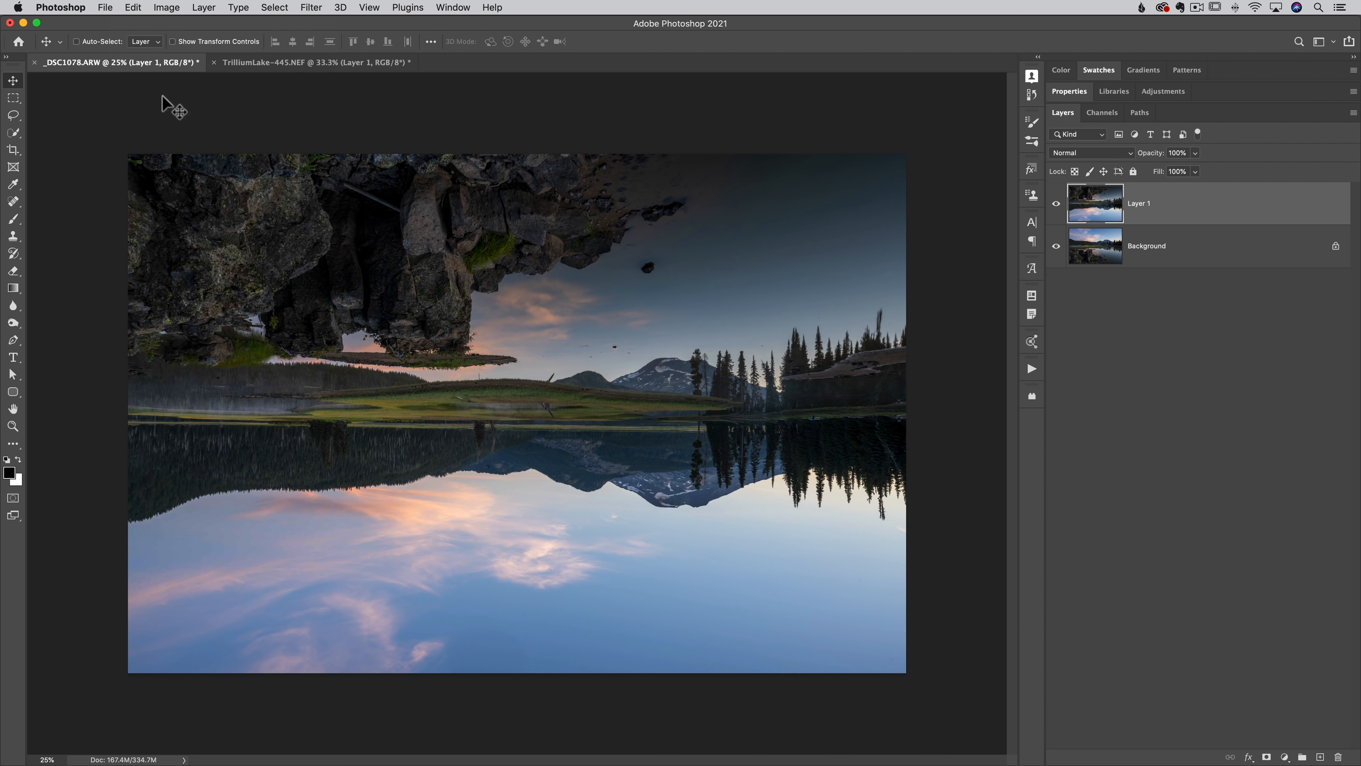
Replace the sky in the flipped layer with the blue sky preset with scattered orange clouds, output to new layers.
left_click(133, 8)
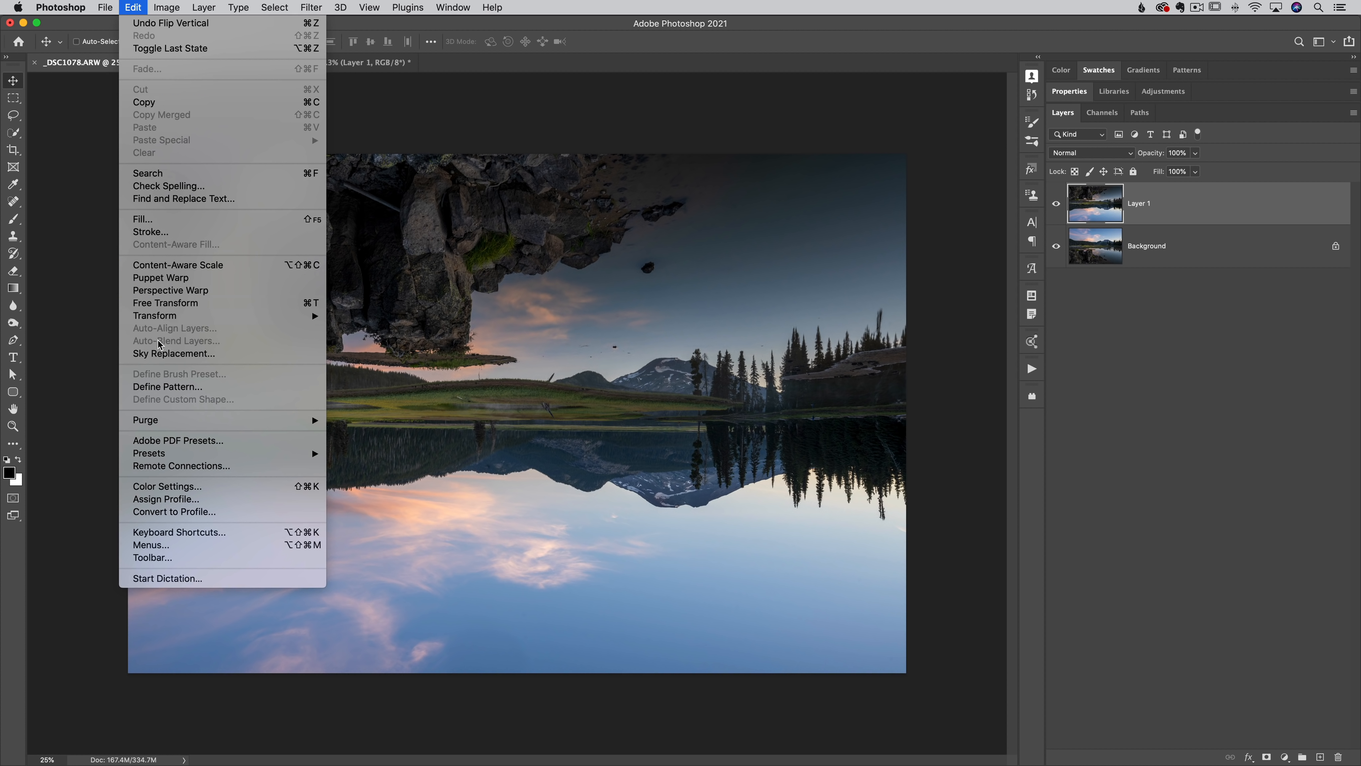
left_click(170, 354)
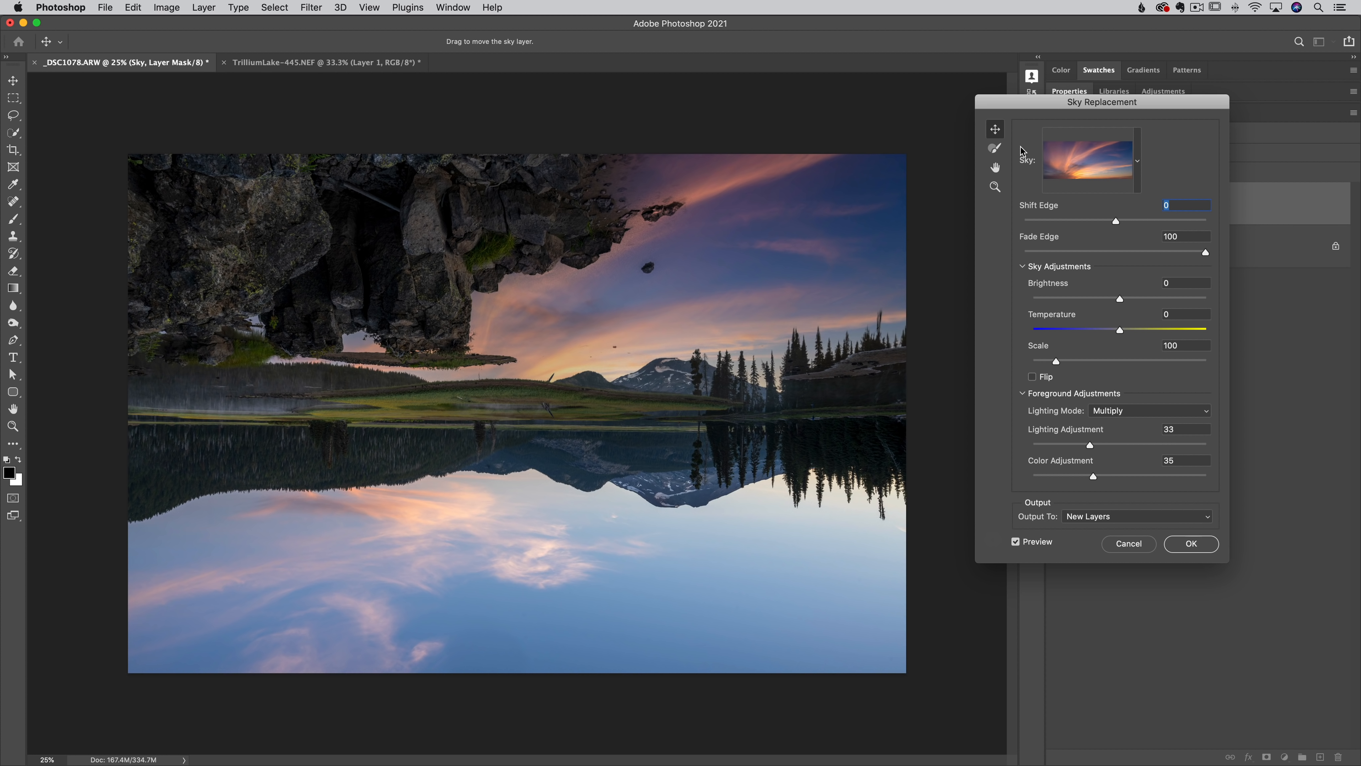
left_click(1137, 159)
scroll(1097, 451, "down", 5)
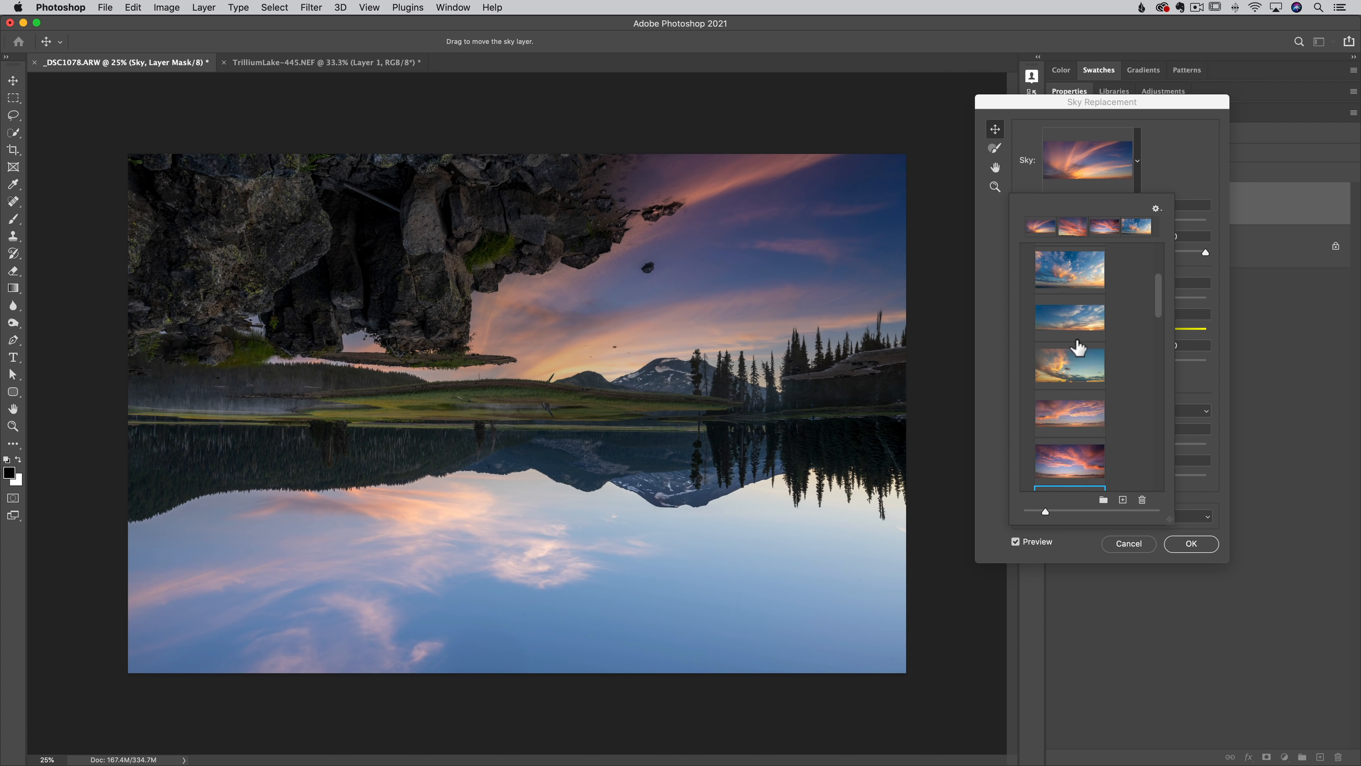
scroll(1079, 347, "up", 2)
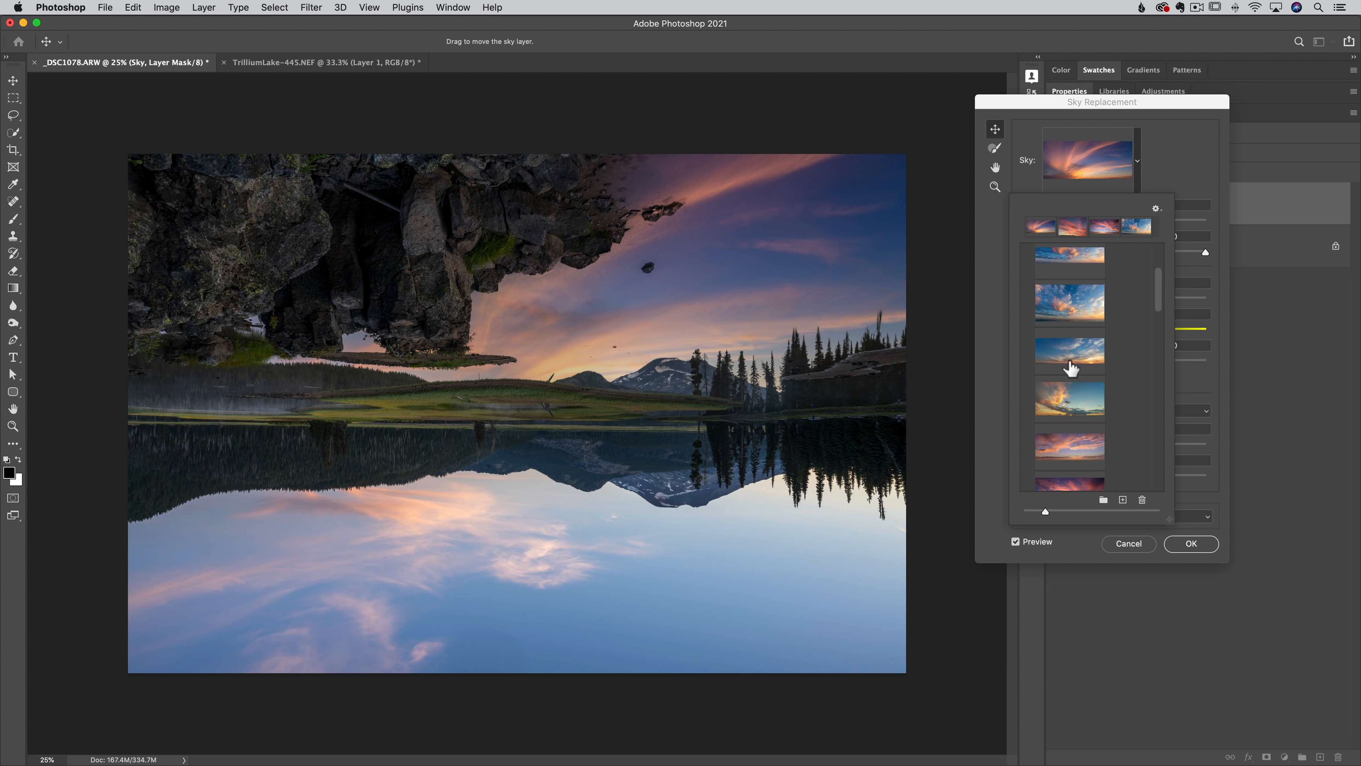
left_click(1064, 400)
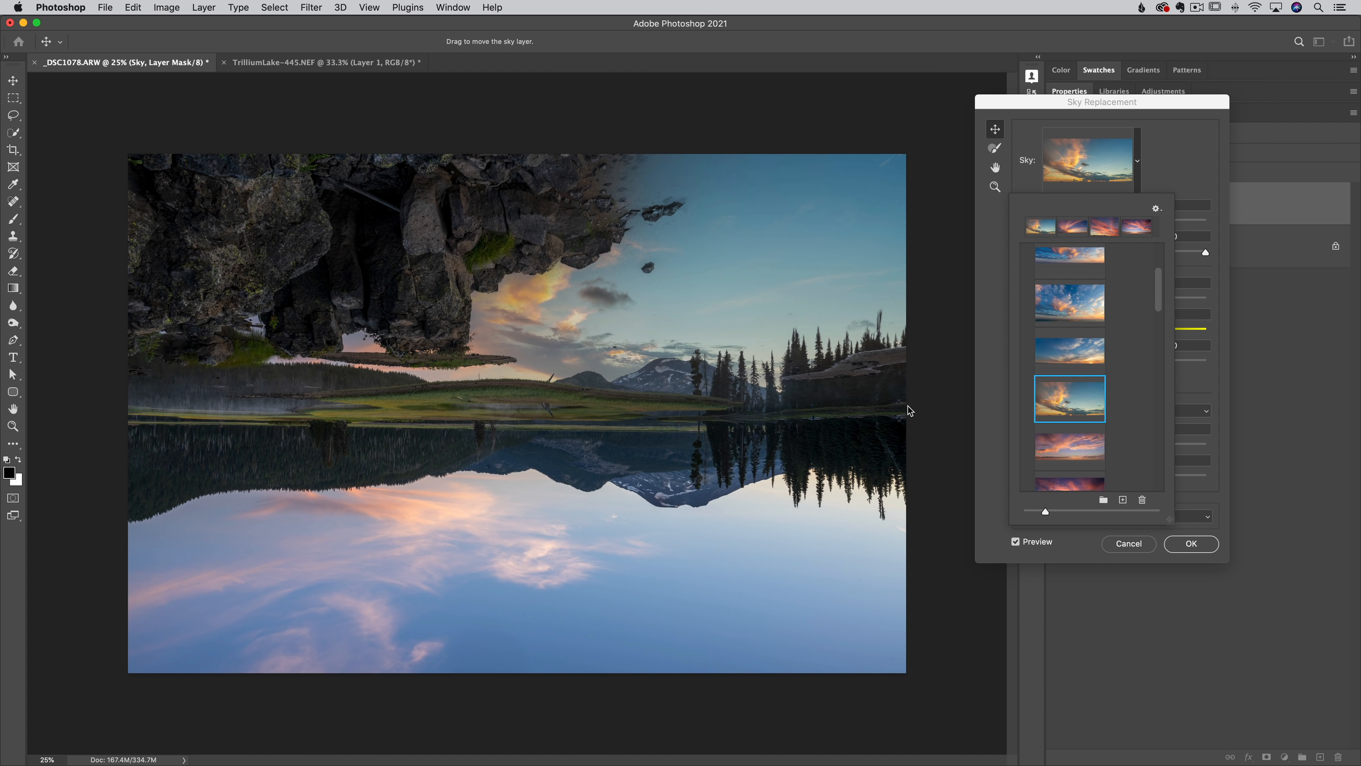
left_click(1057, 308)
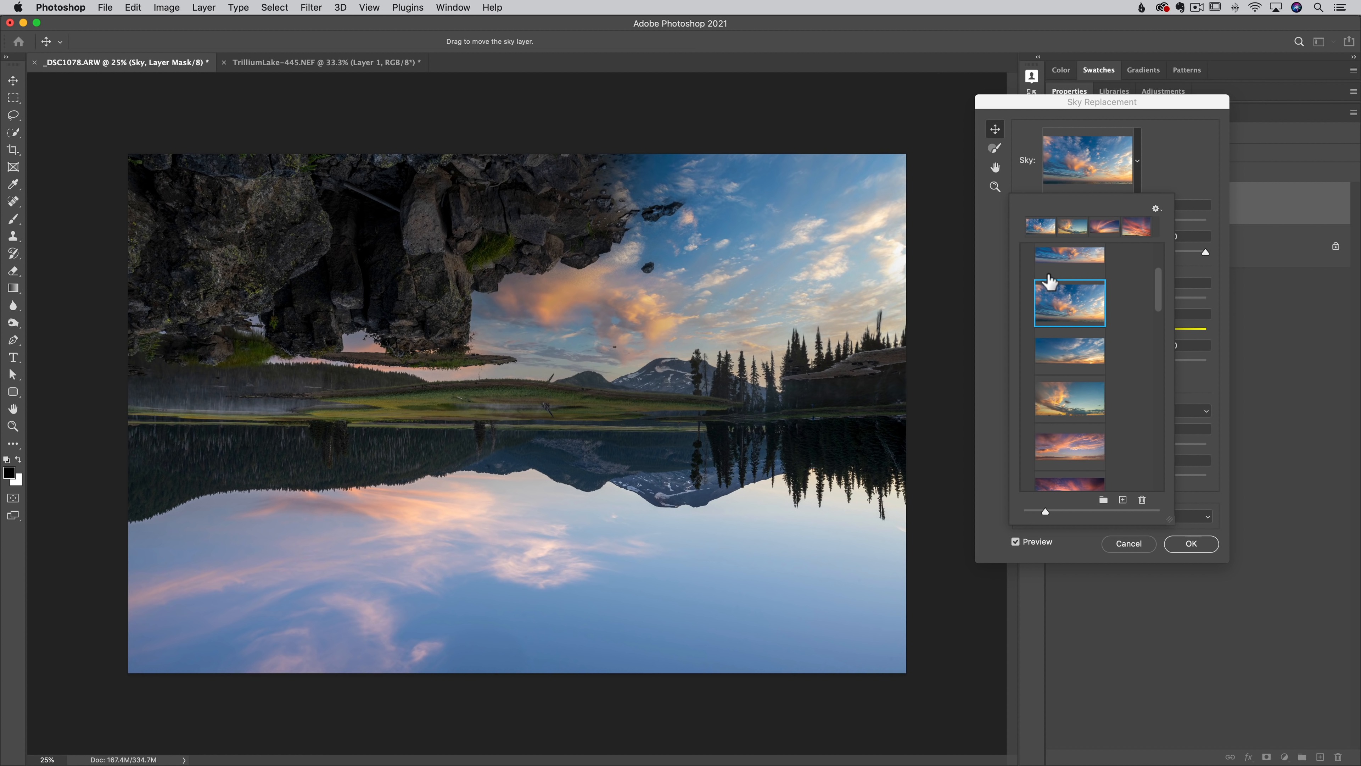
left_click(1108, 105)
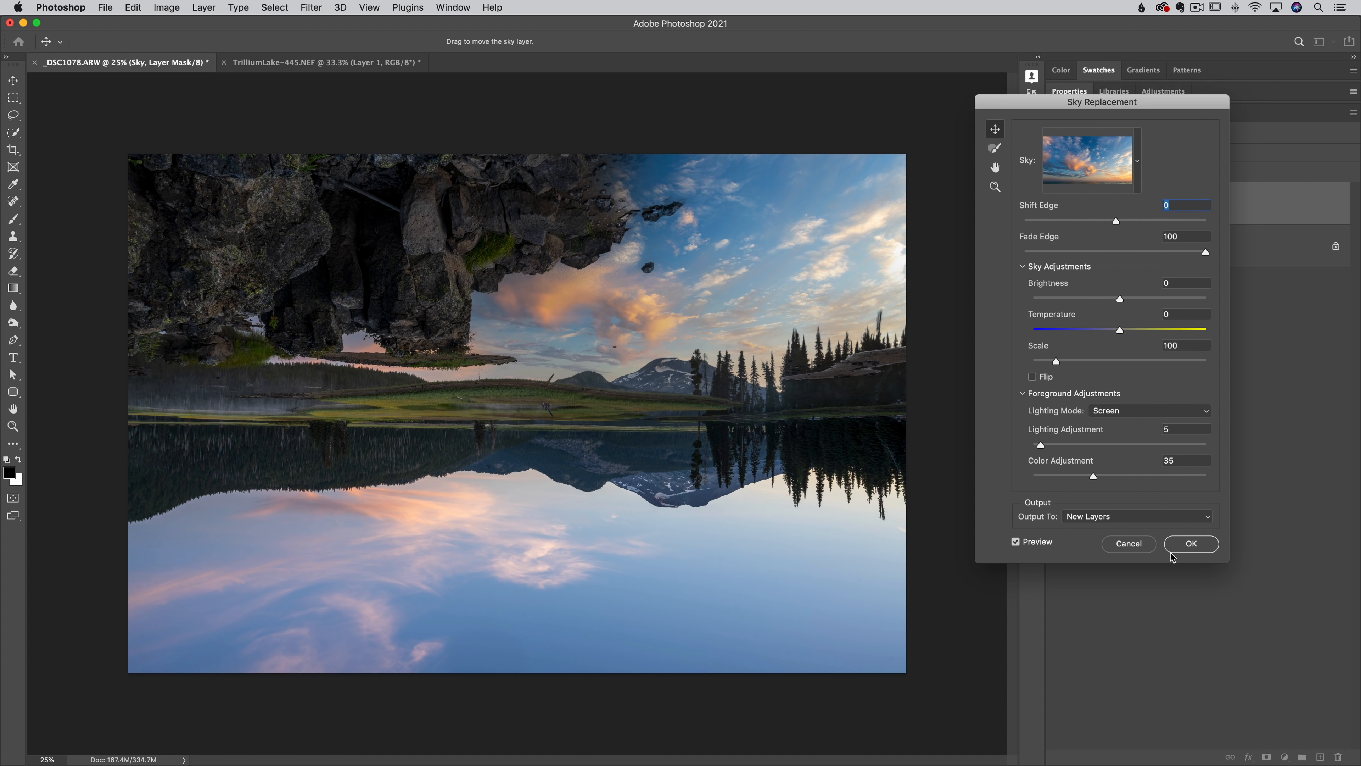
left_click(1190, 544)
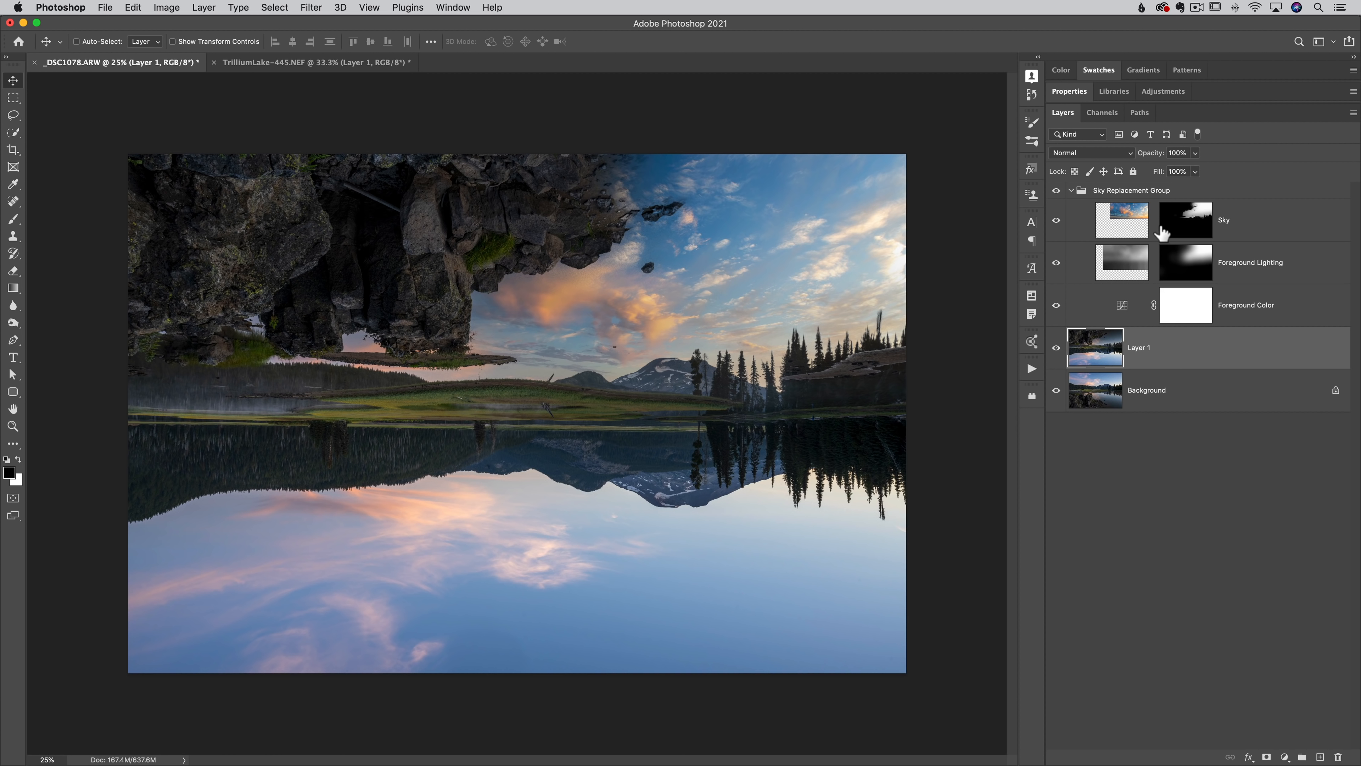
Link the layer masks to the Sky and Foreground Lighting layers and make the Sky layer's image content active.
left_click(1128, 230)
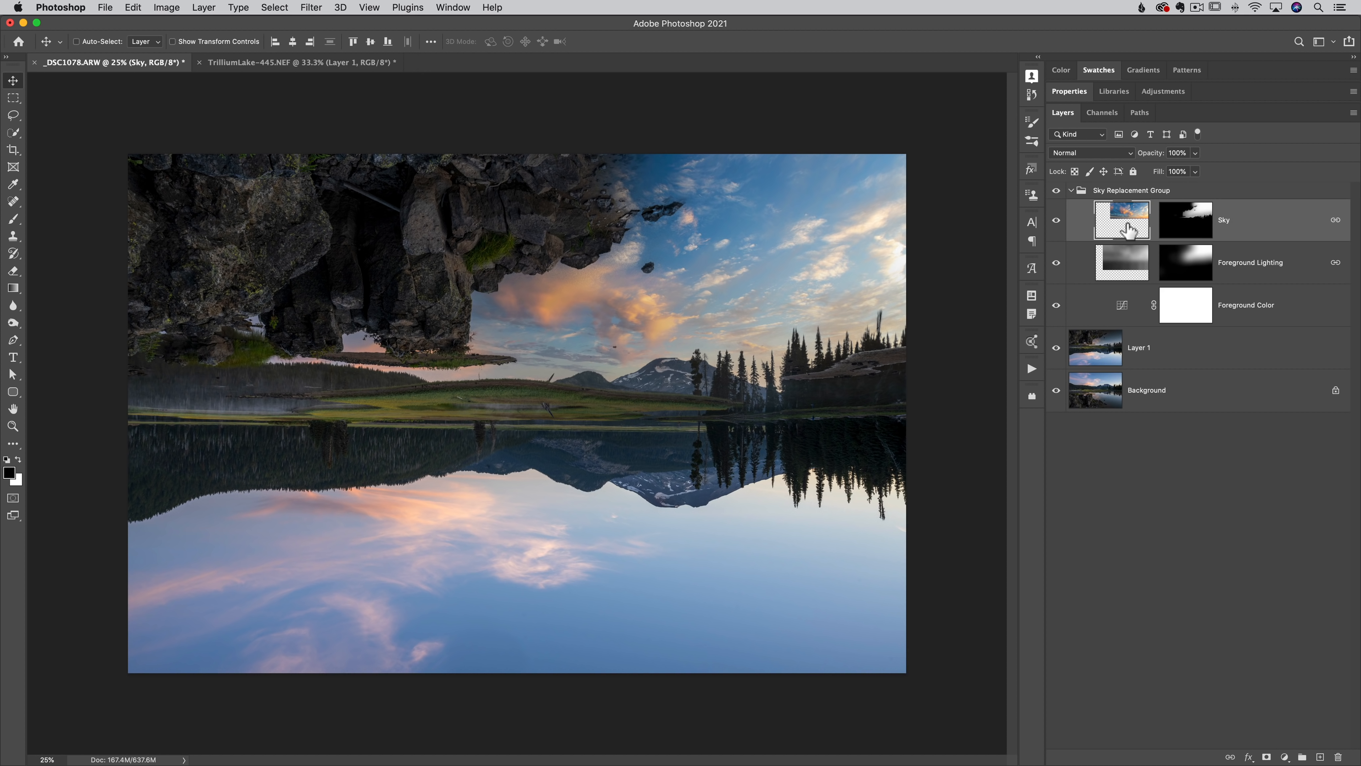
left_click(1195, 228)
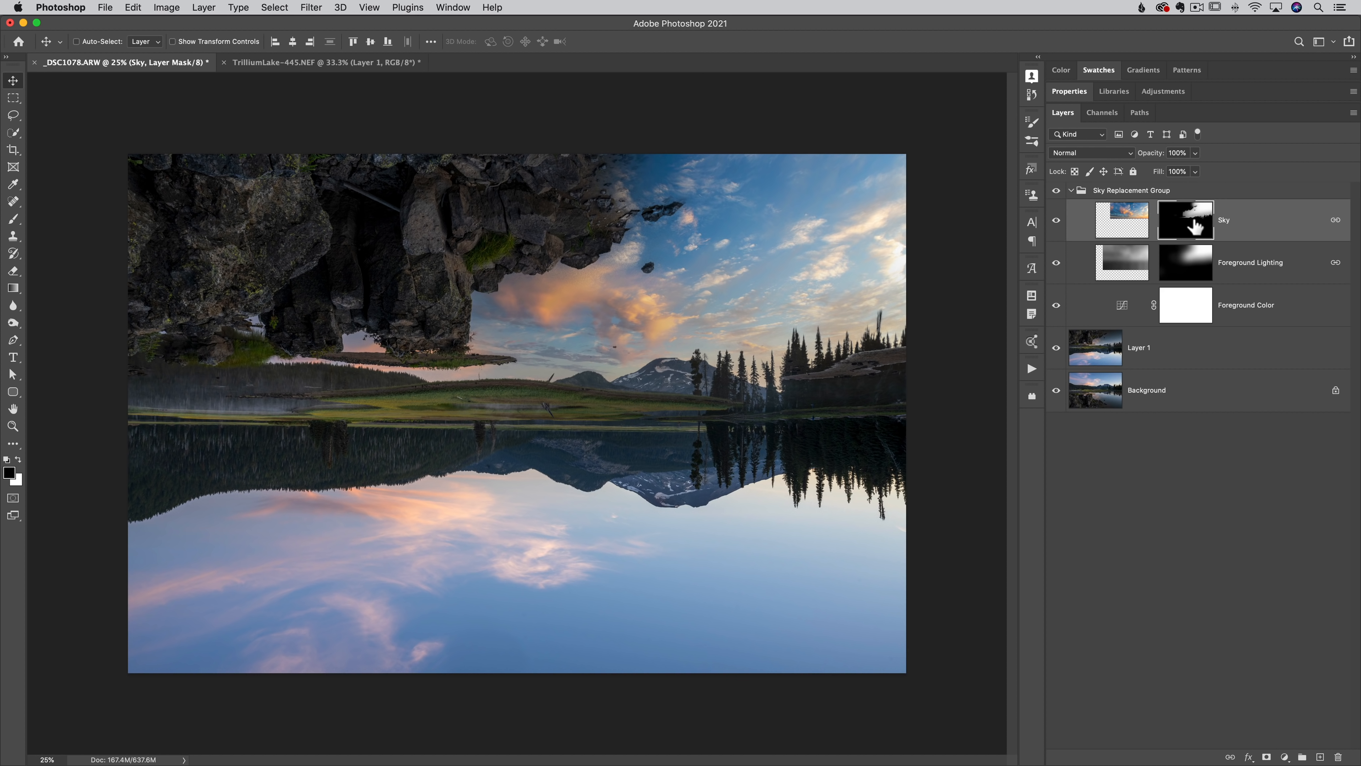
left_click(1130, 231)
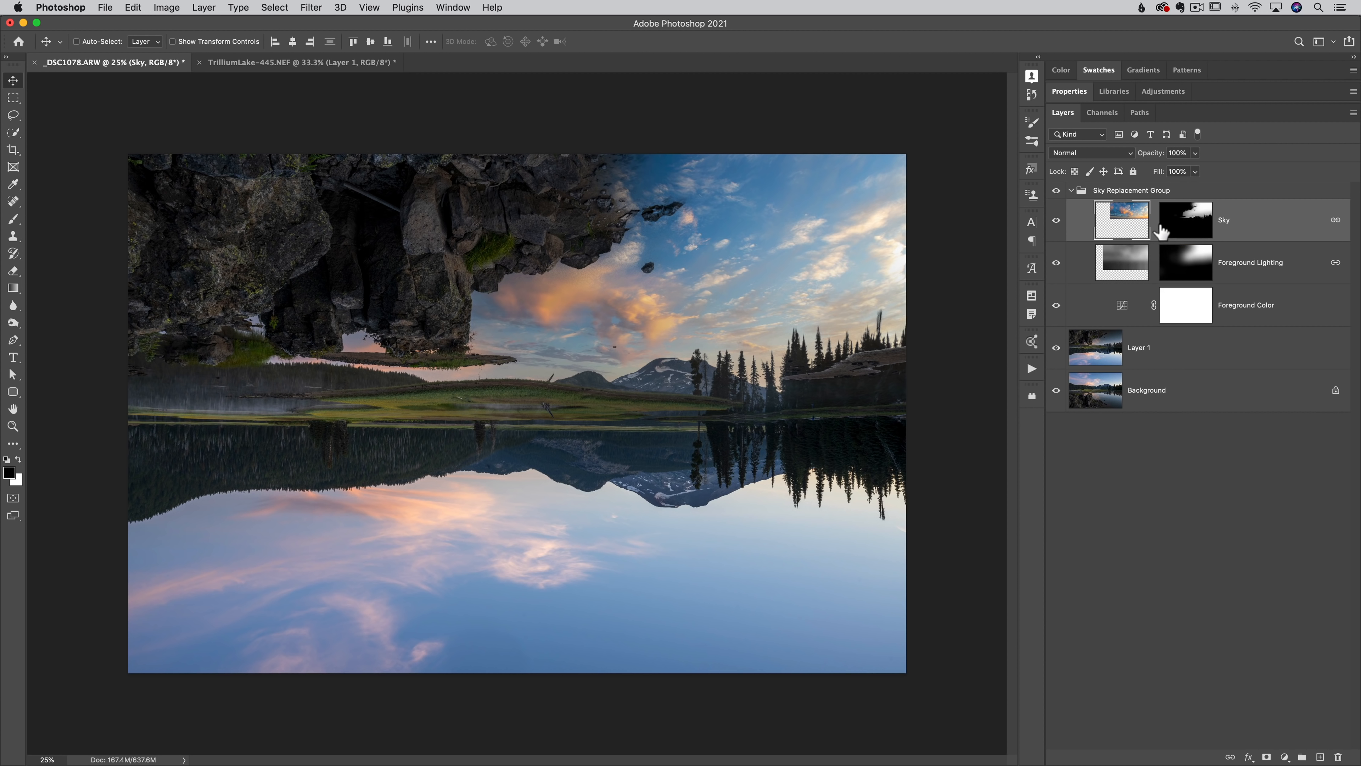
left_click(1154, 223)
left_click(1154, 262)
left_click(1174, 218)
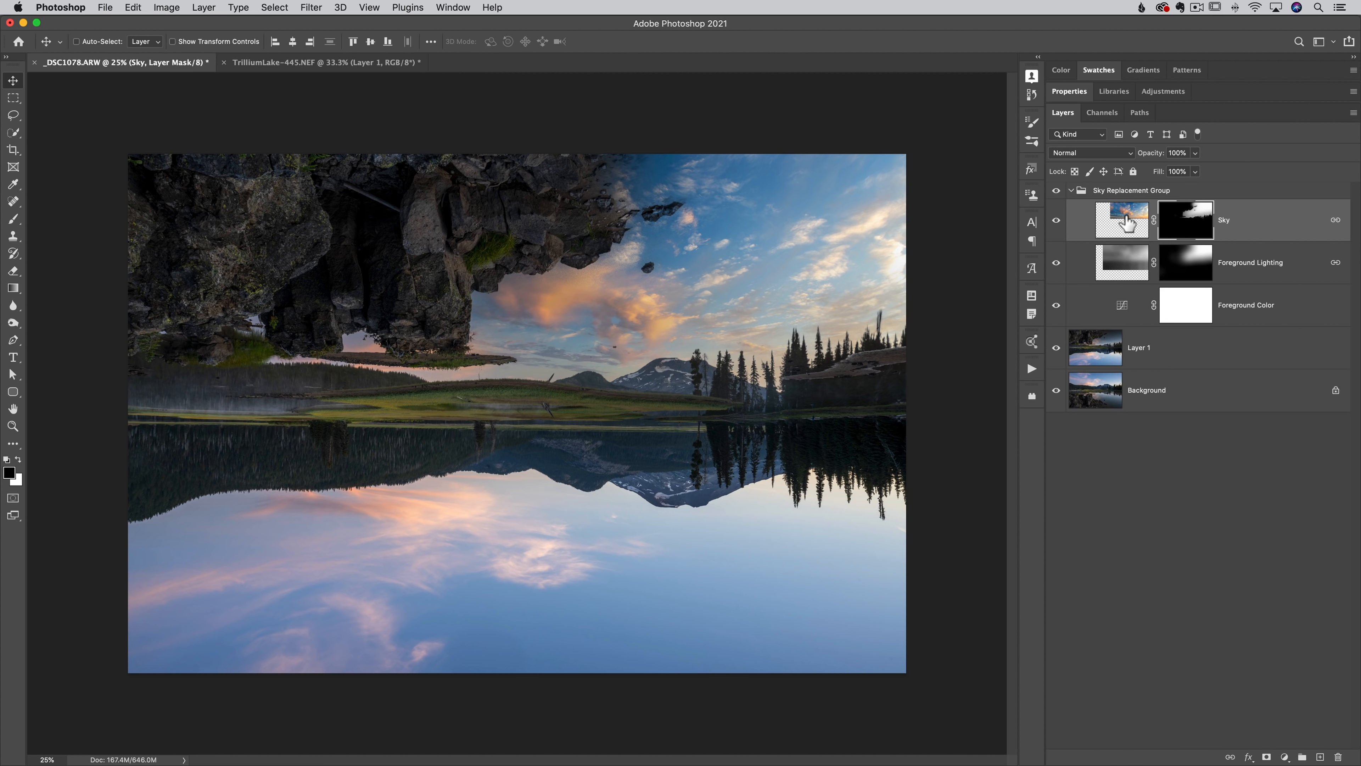
left_click(1125, 216)
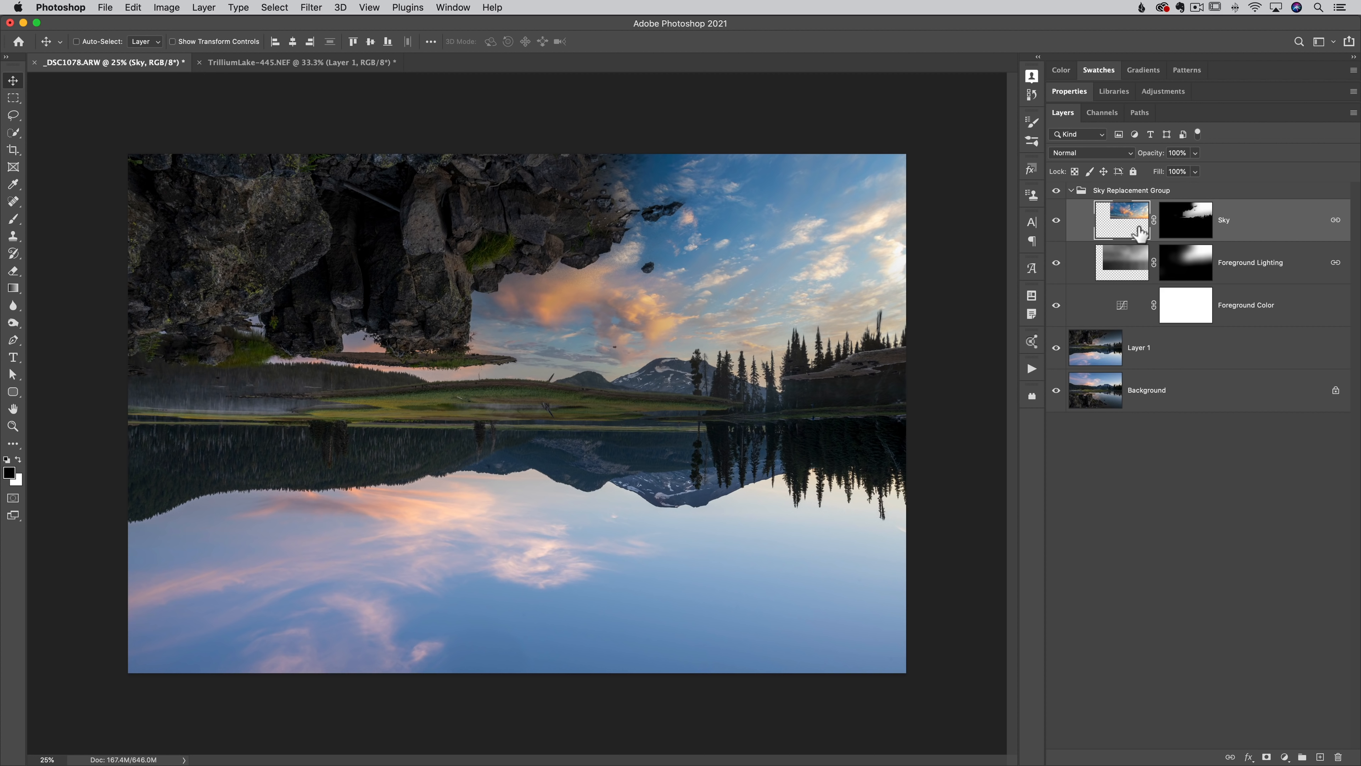
Collapse the Sky Replacement Group and combine it with Layer 1 in a new group.
left_click(1072, 191)
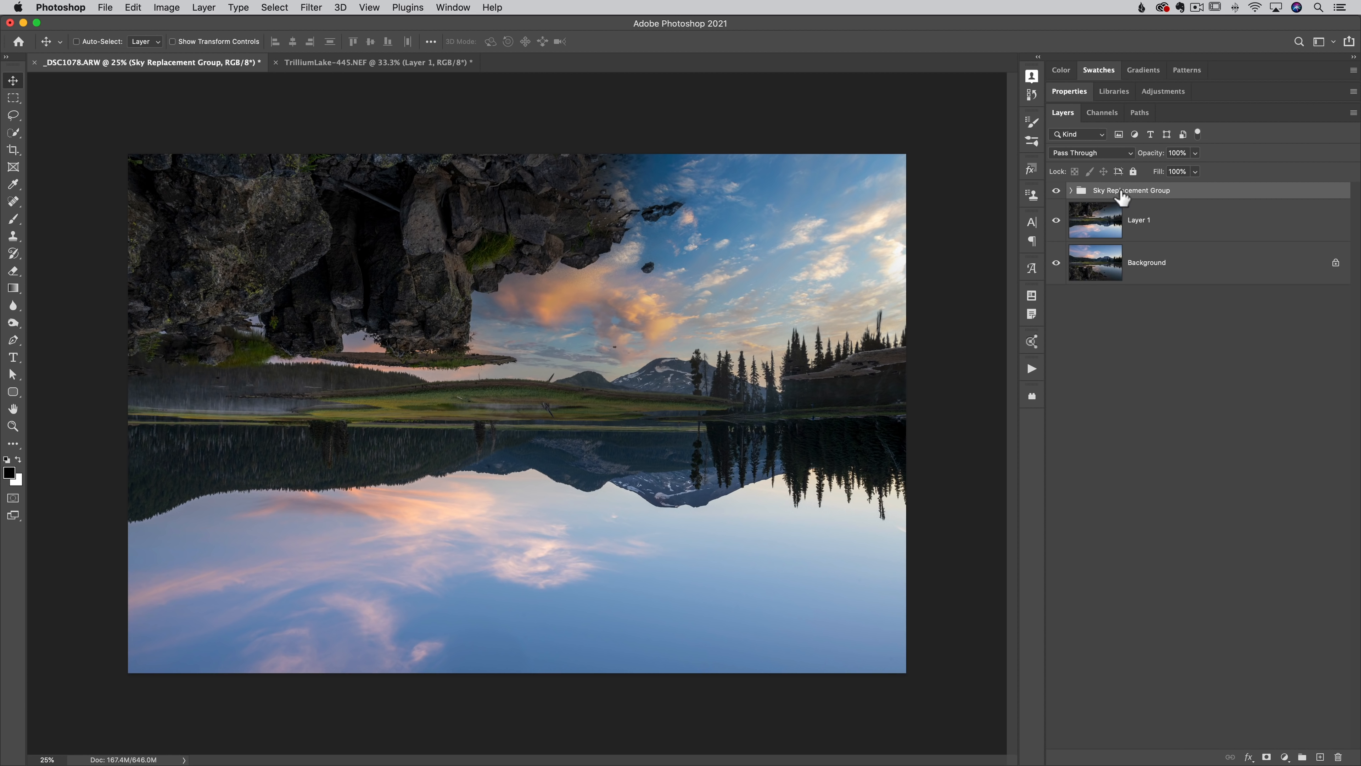
left_click(1113, 224)
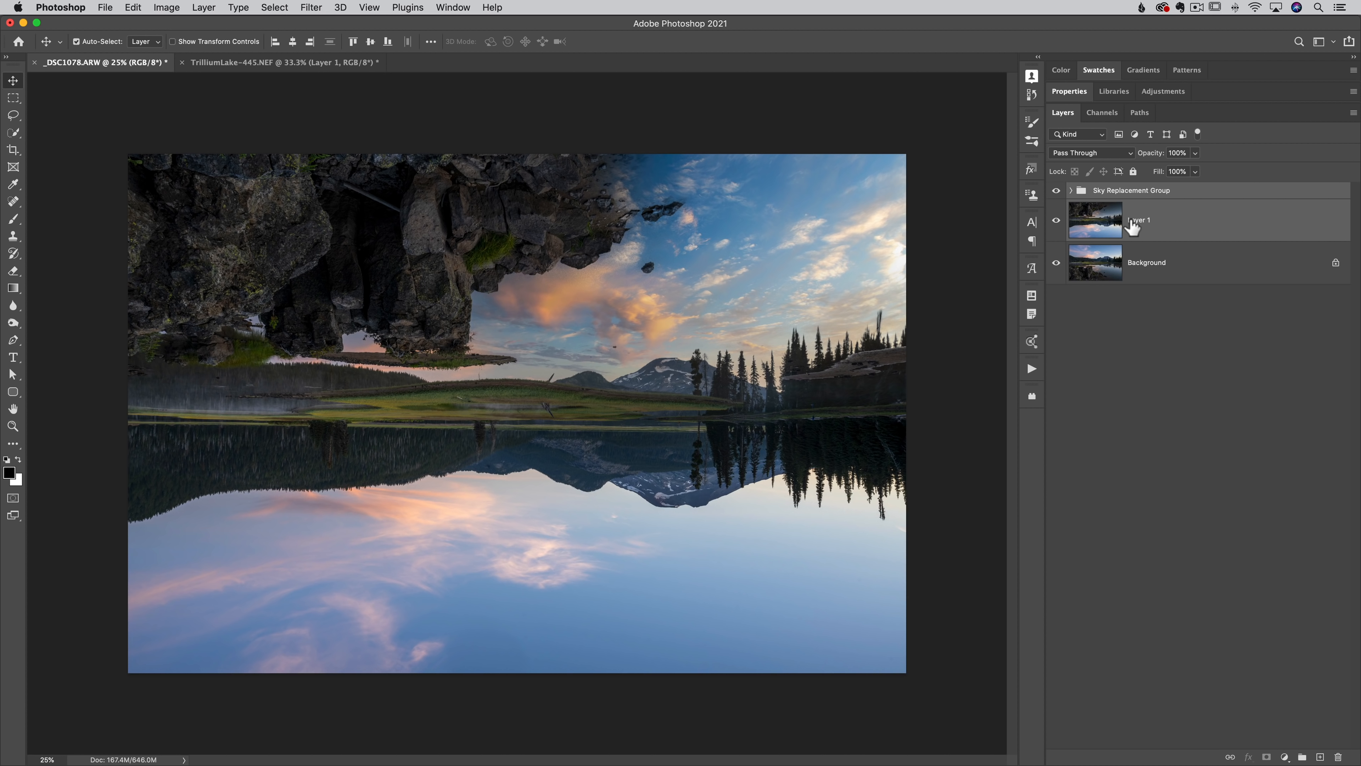
key("super+g")
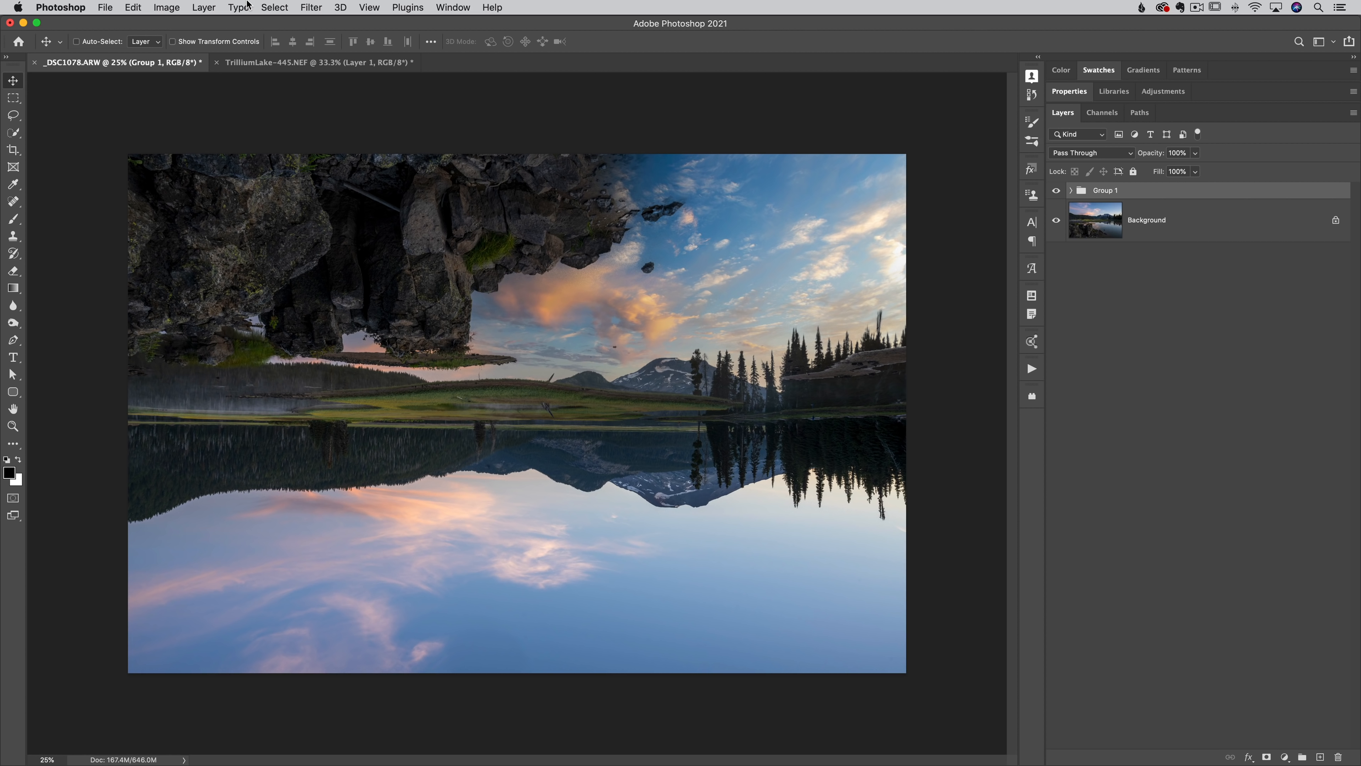
Flip the combined group vertically so the replaced sky lies over the lake reflection.
left_click(133, 9)
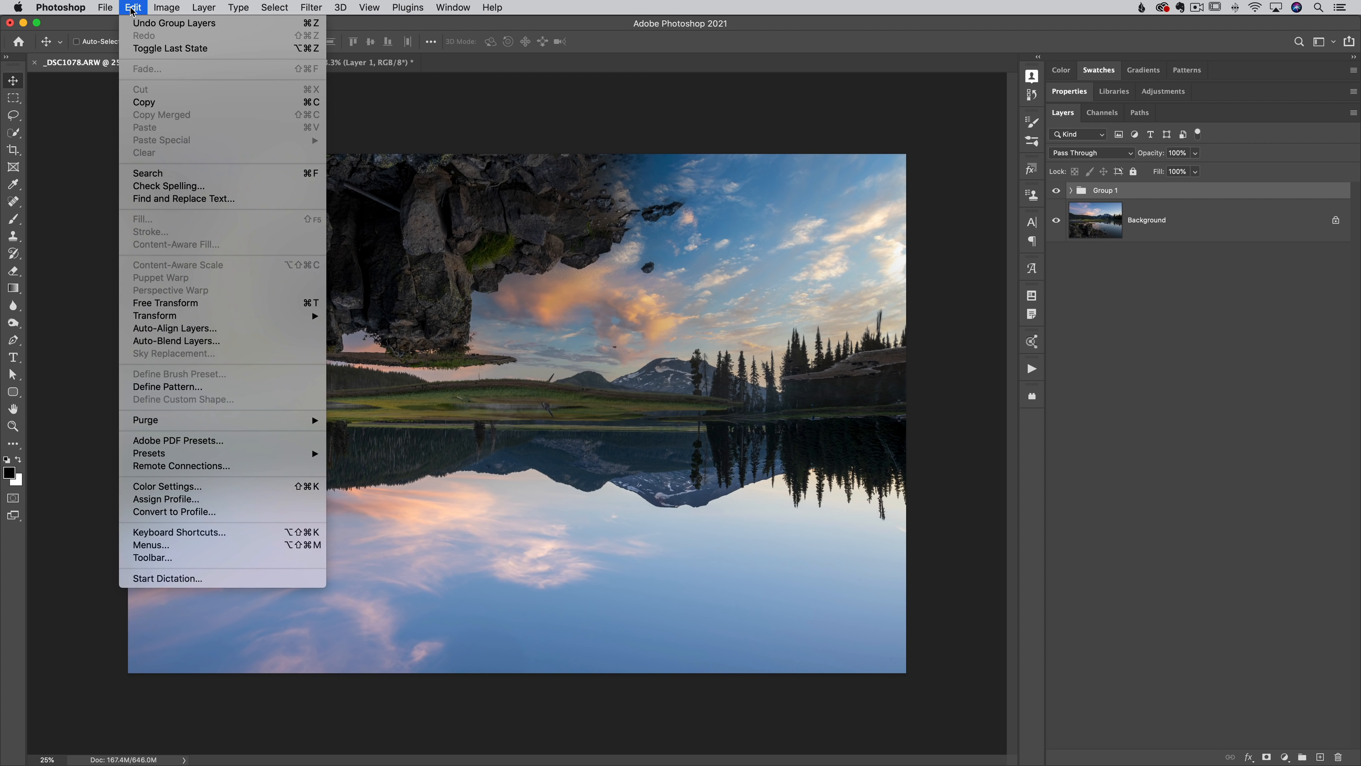
mouse_move(172, 316)
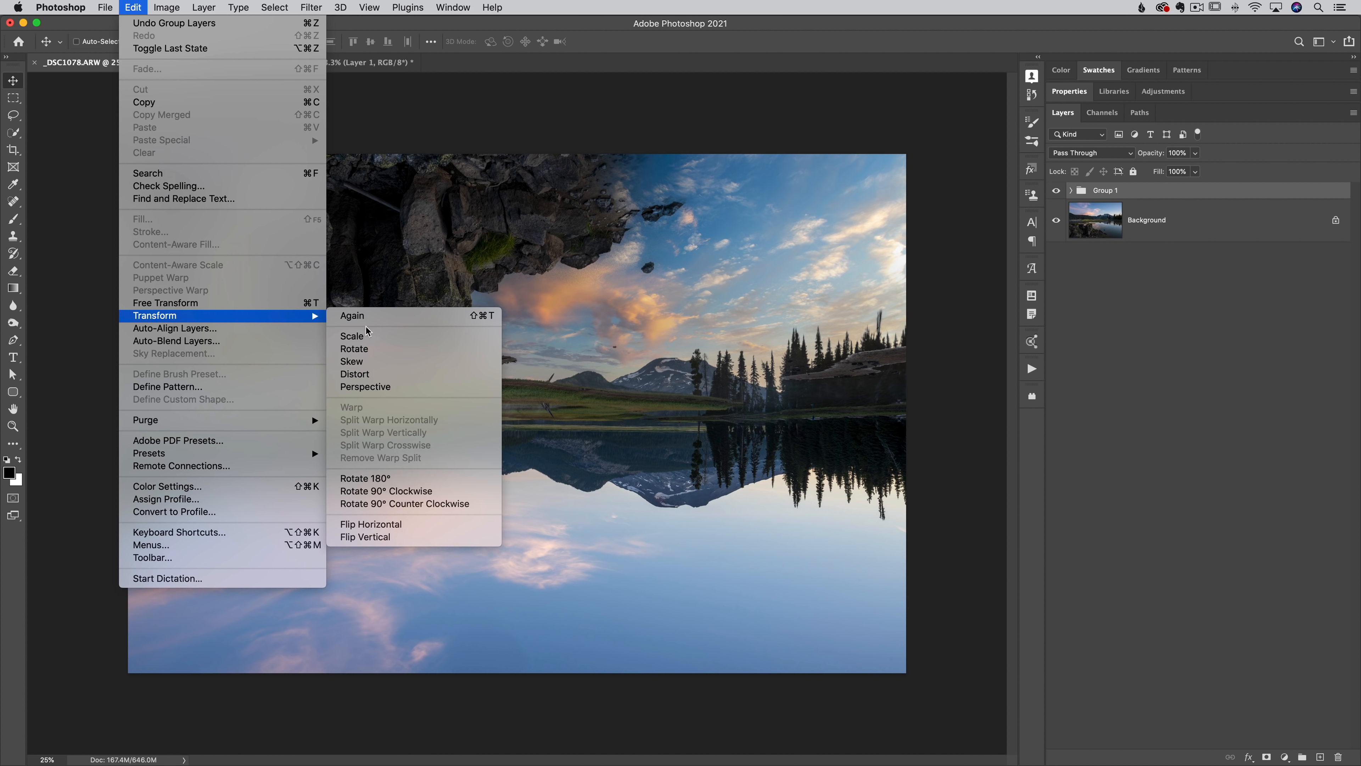
left_click(382, 536)
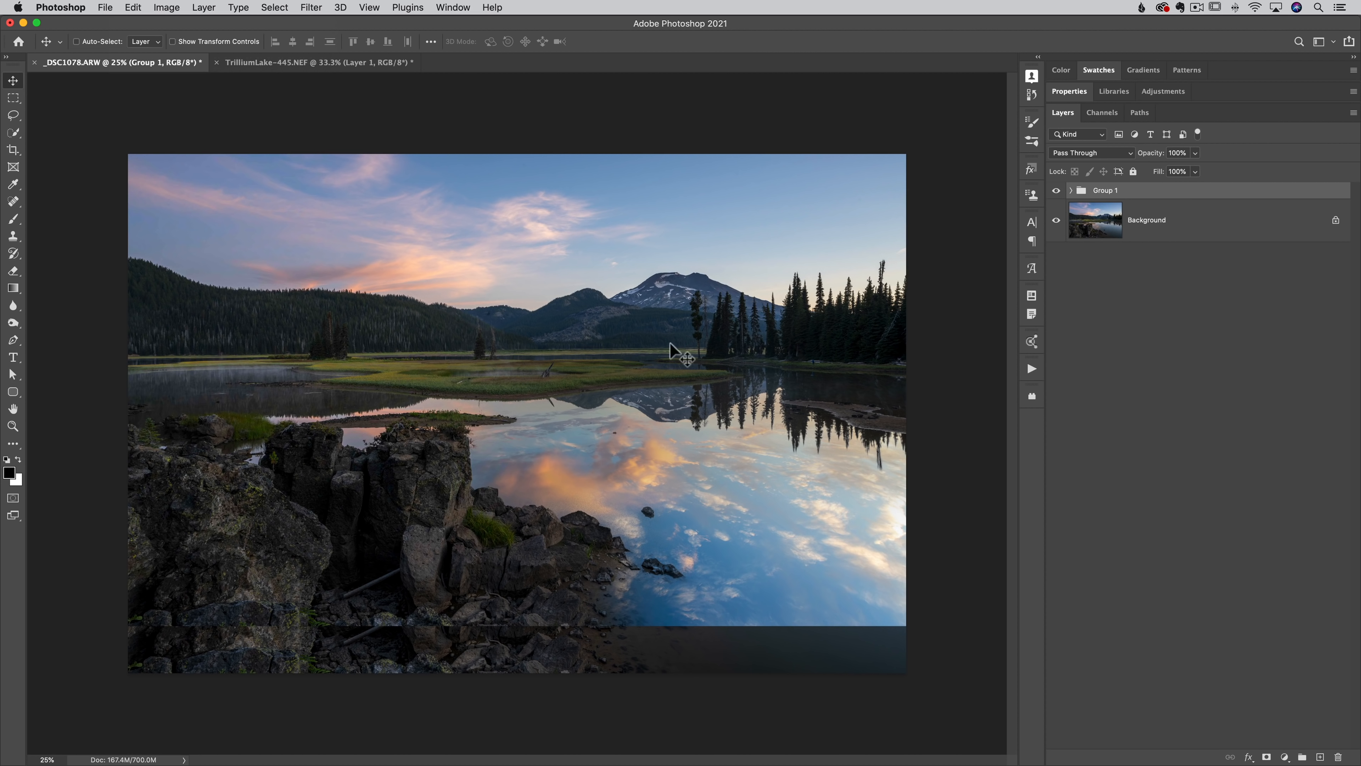
View the TrilliumLake-445.NEF image for comparison and return to the _DSC1078.ARW image.
left_click(276, 63)
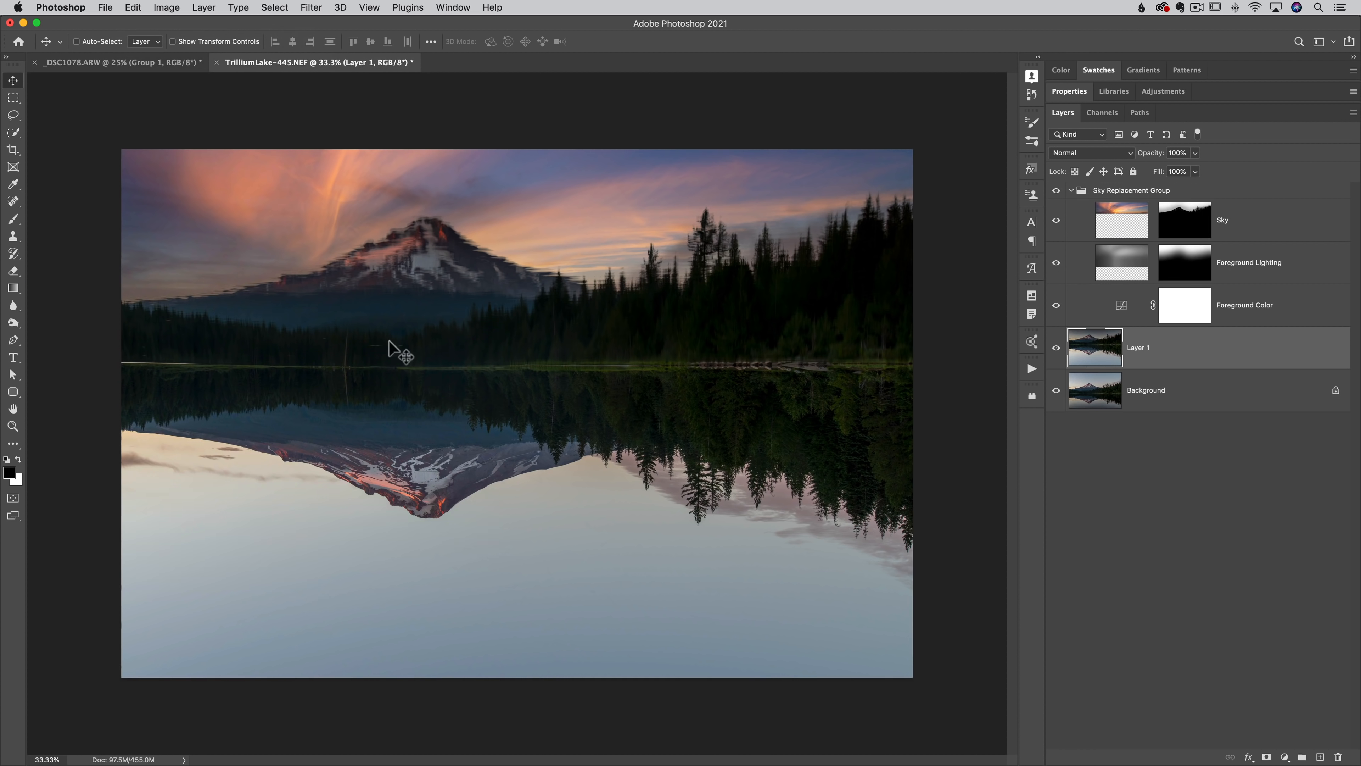
left_click(97, 62)
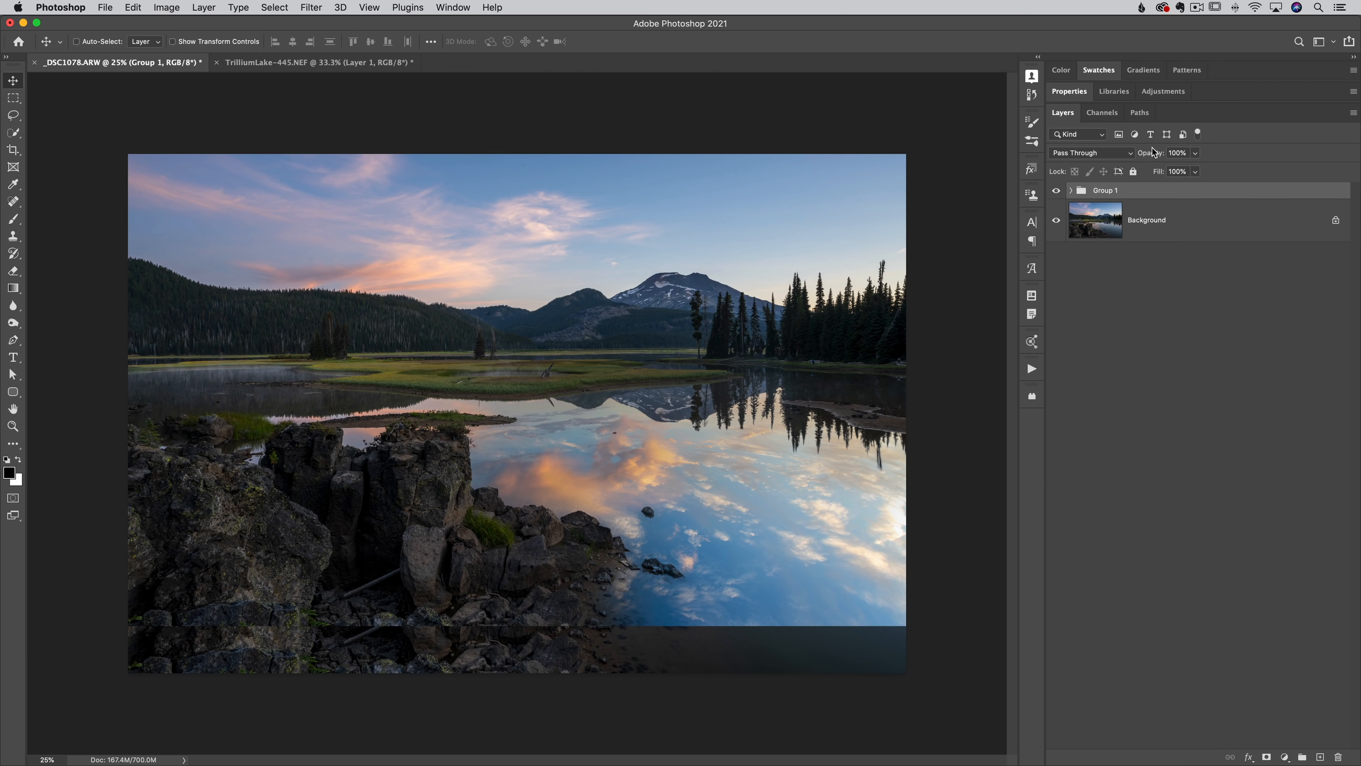
Lower the group's opacity to 82%, move the group down to align with the Background image, and restore its opacity to 100%.
left_click_drag(1152, 159, 1144, 159)
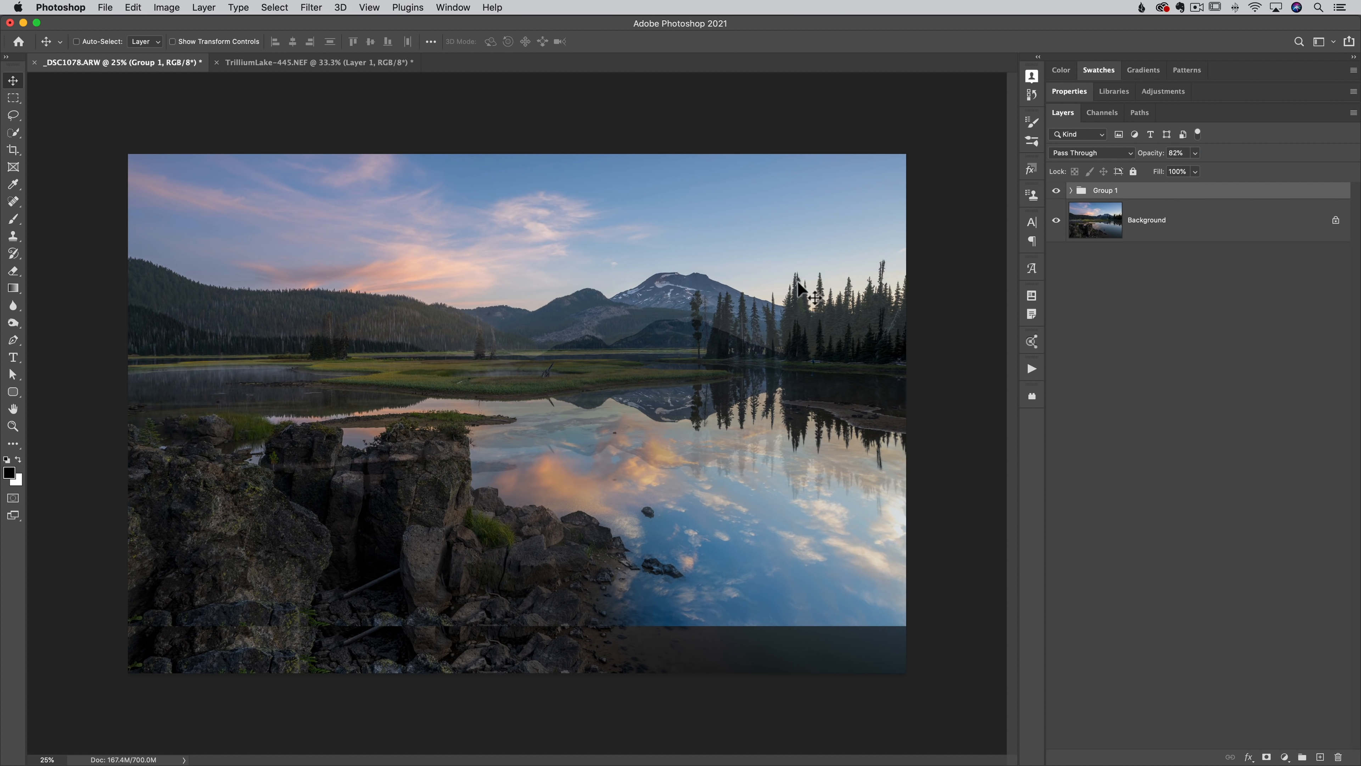
left_click_drag(796, 290, 798, 335)
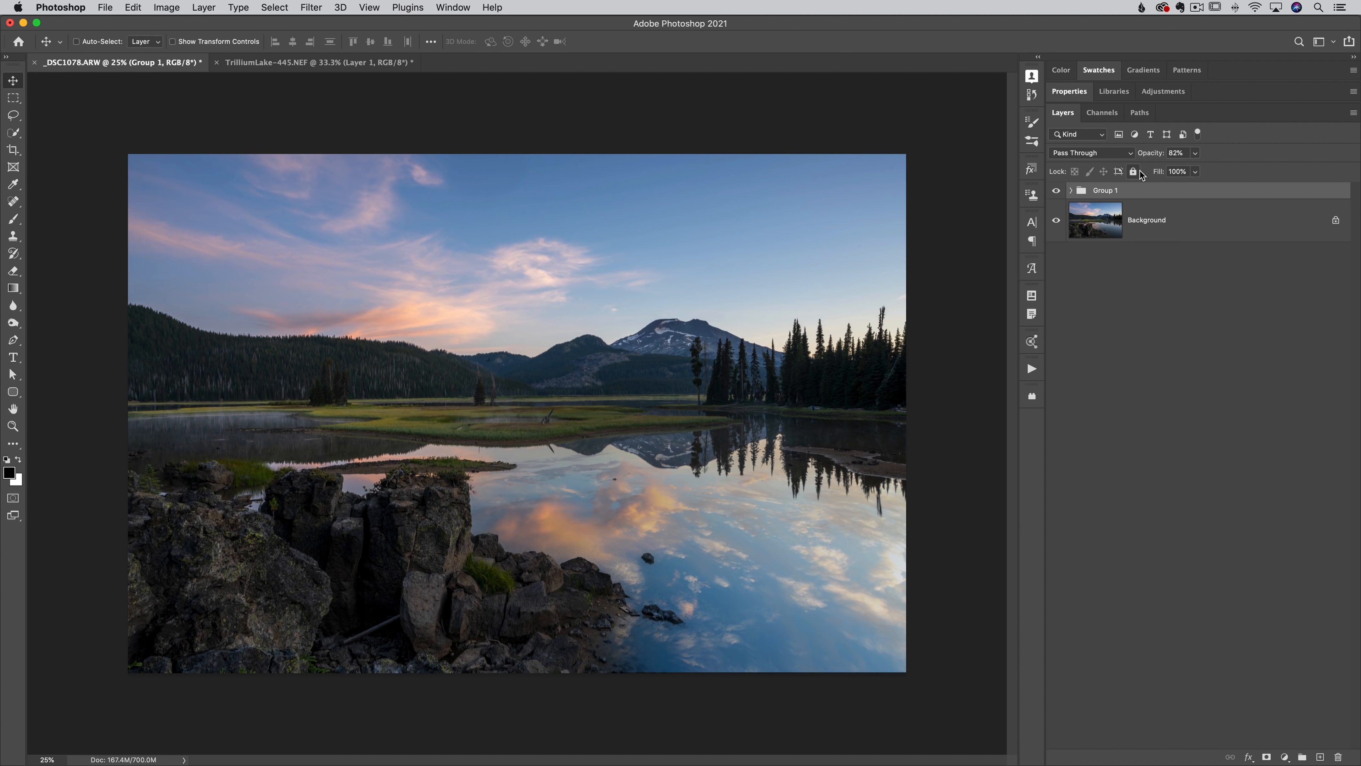
left_click_drag(1152, 154, 1241, 159)
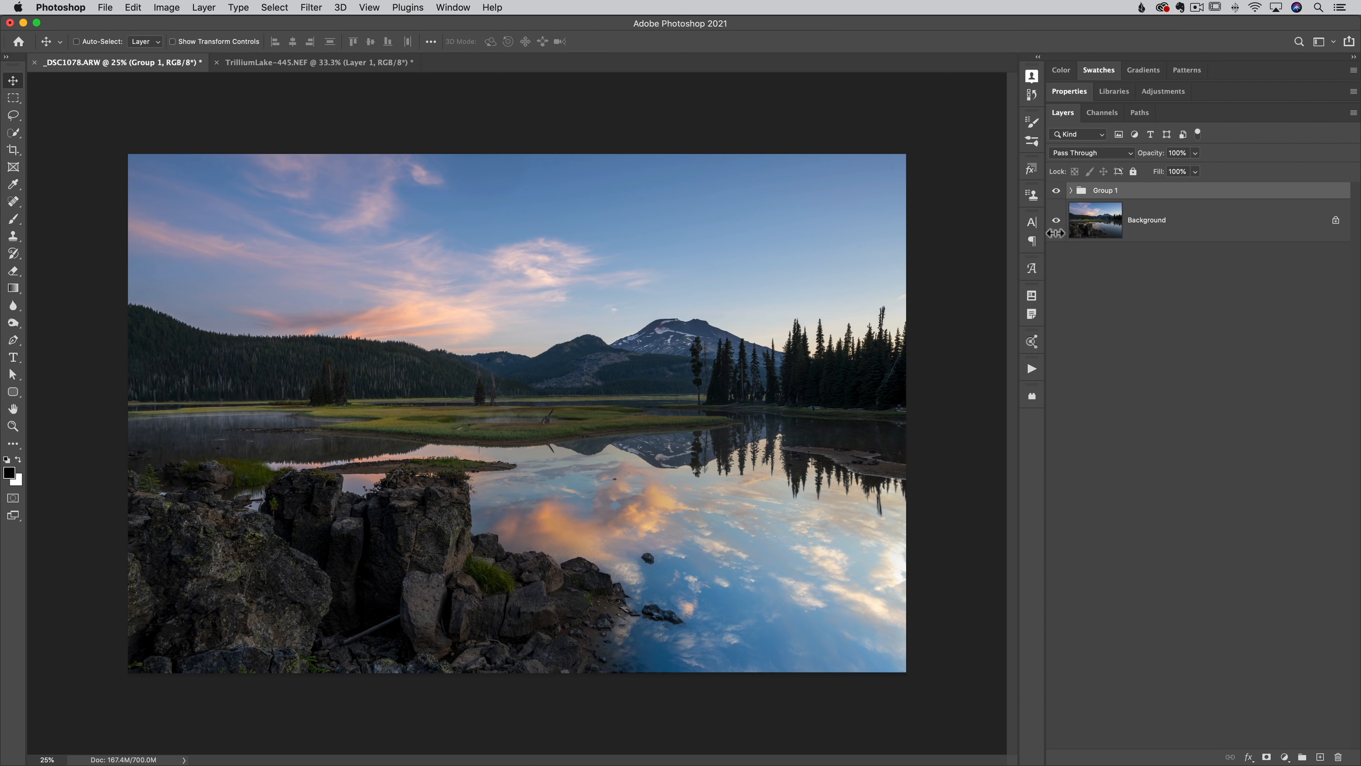
left_click(1071, 190)
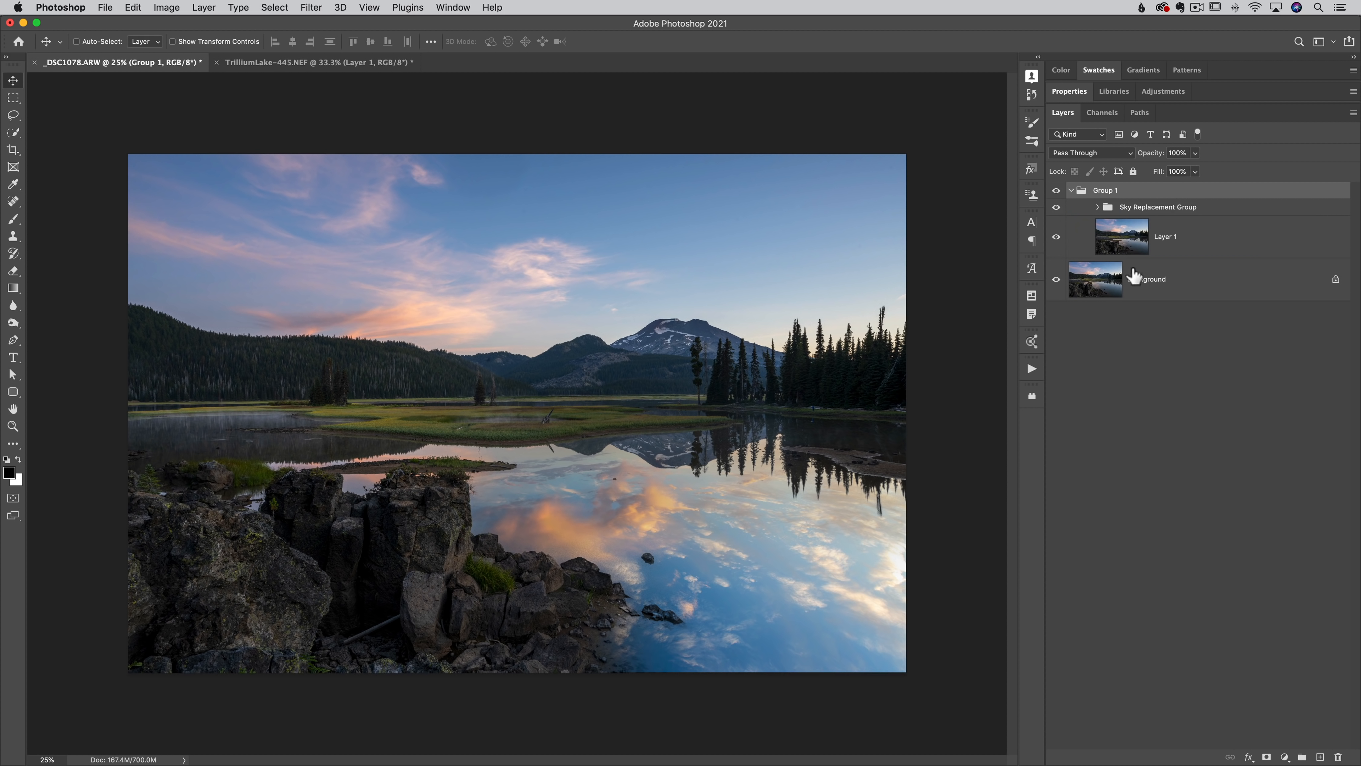
left_click(1071, 190)
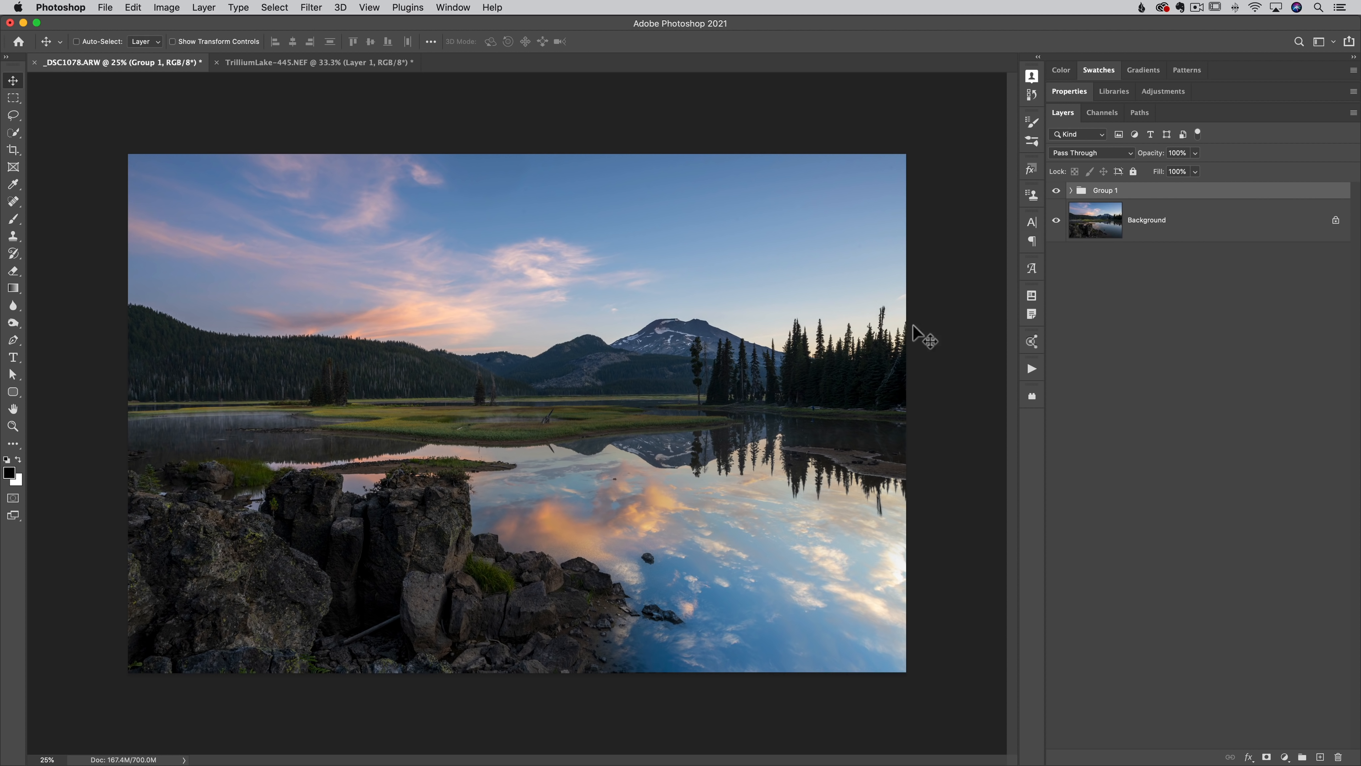
With Group 1 hidden, replace the Background layer's sky with the orange-cloud sky, output to New Layers, collapse the resulting group and show Group 1.
left_click(1096, 224)
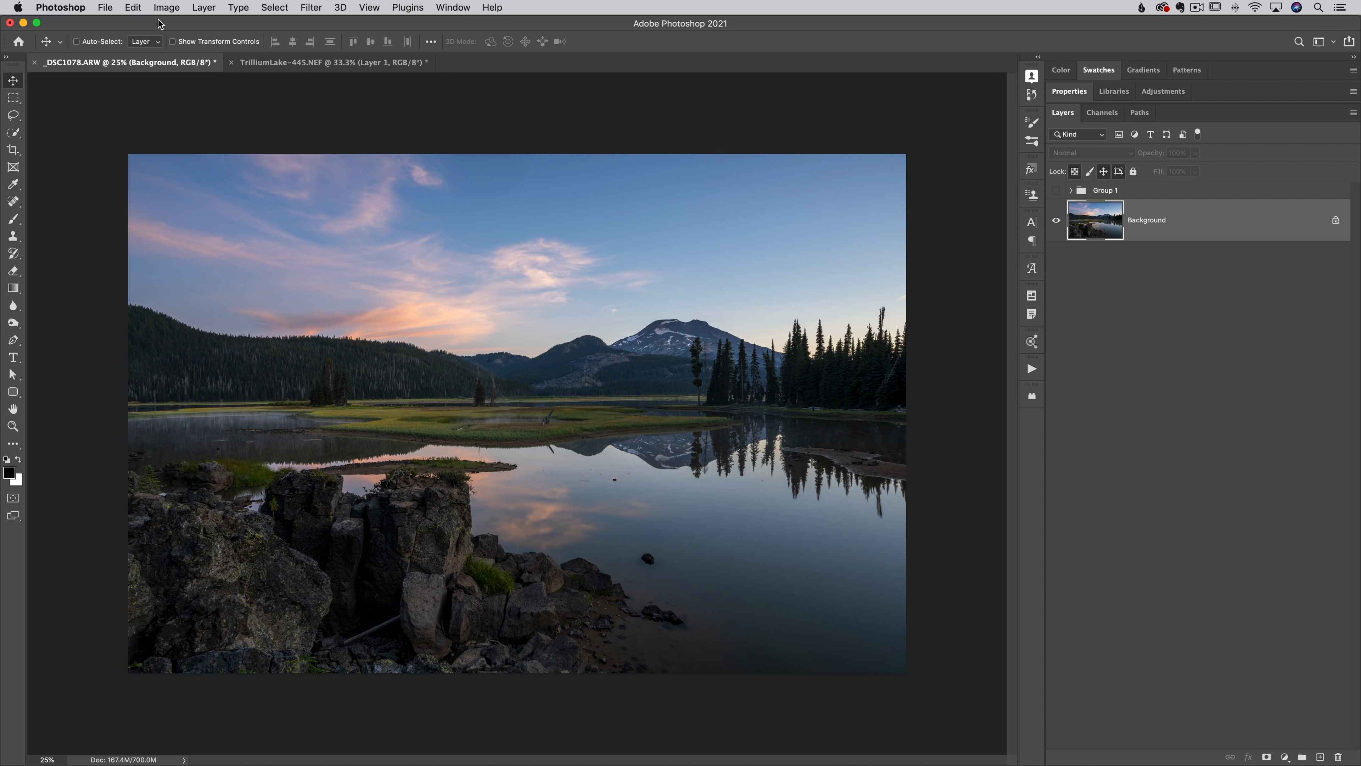
left_click(134, 7)
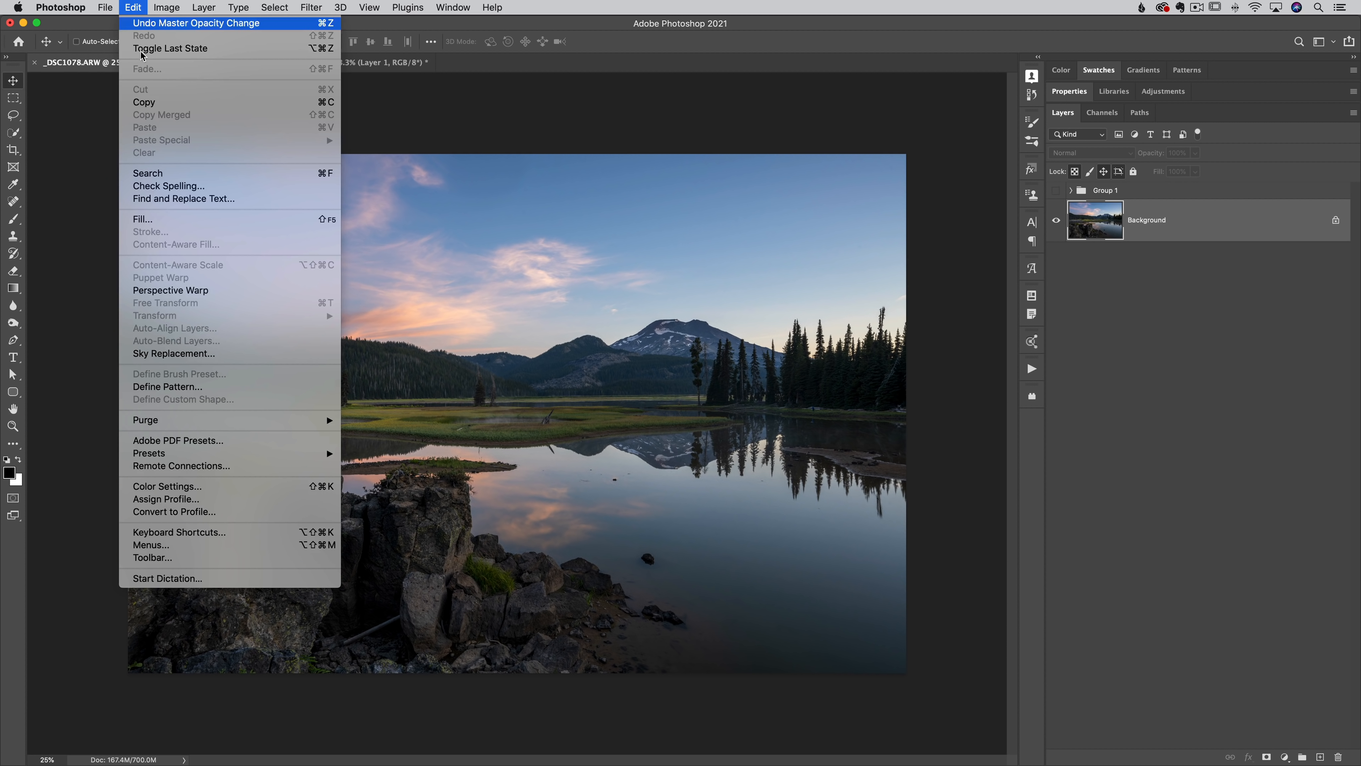
left_click(171, 353)
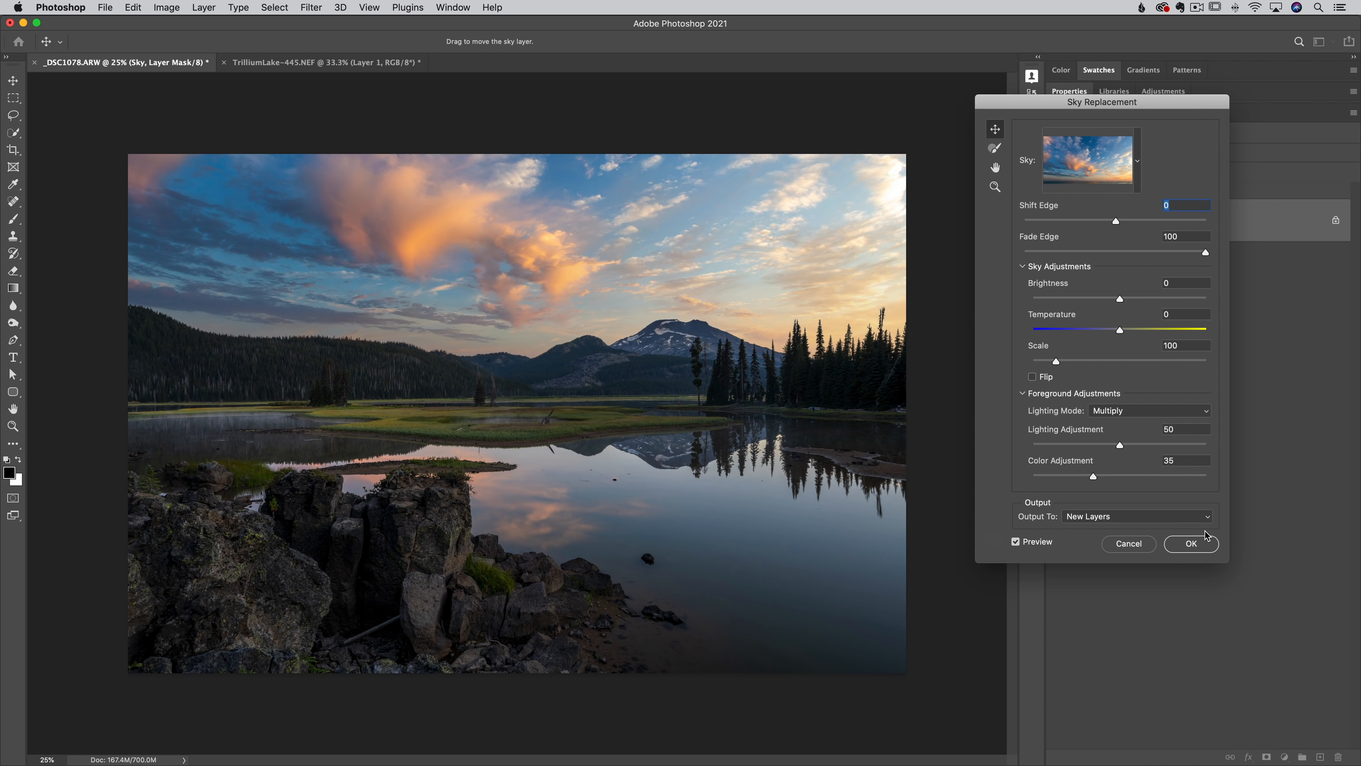
left_click(1192, 543)
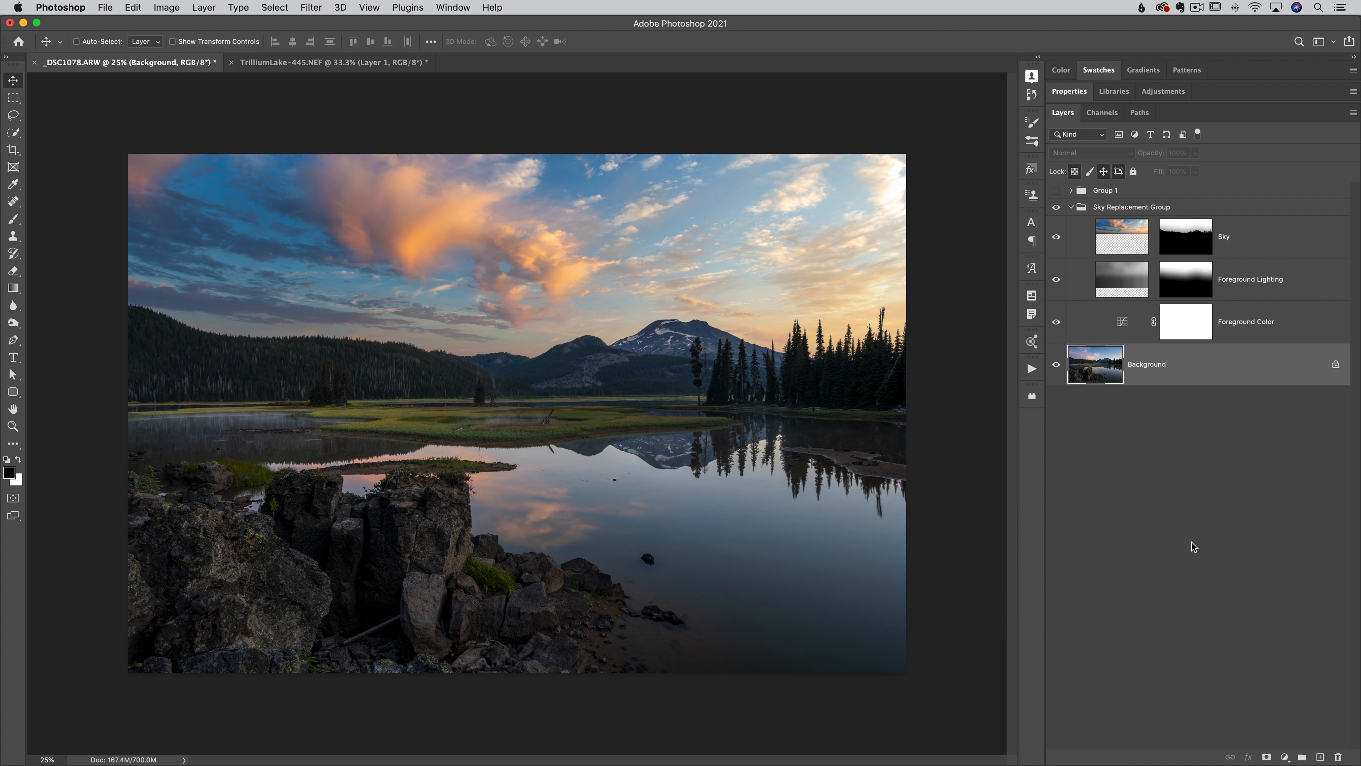
left_click(1071, 207)
left_click(1055, 190)
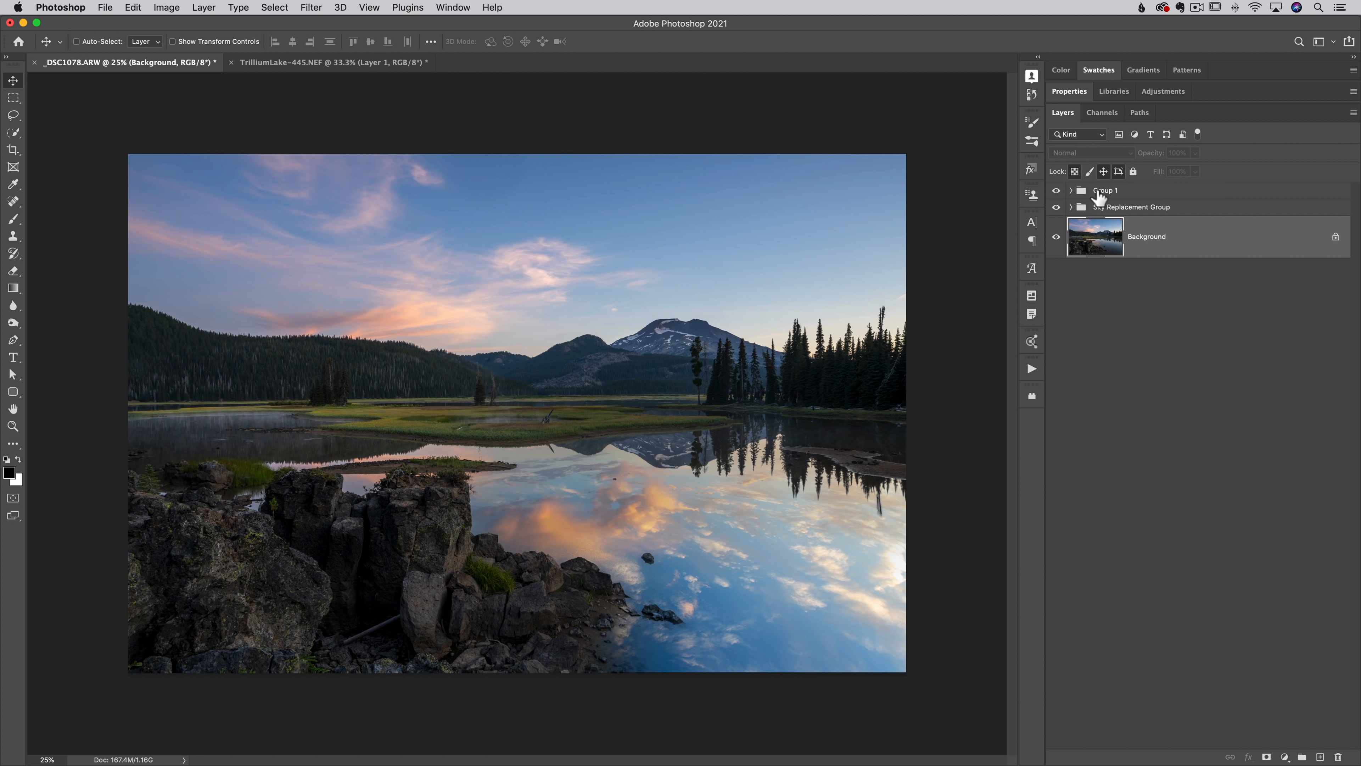
Add a layer mask to Group 1, paint its upper sky out in black with a 1200 px brush, and lower the group's opacity to 45%.
left_click(1100, 194)
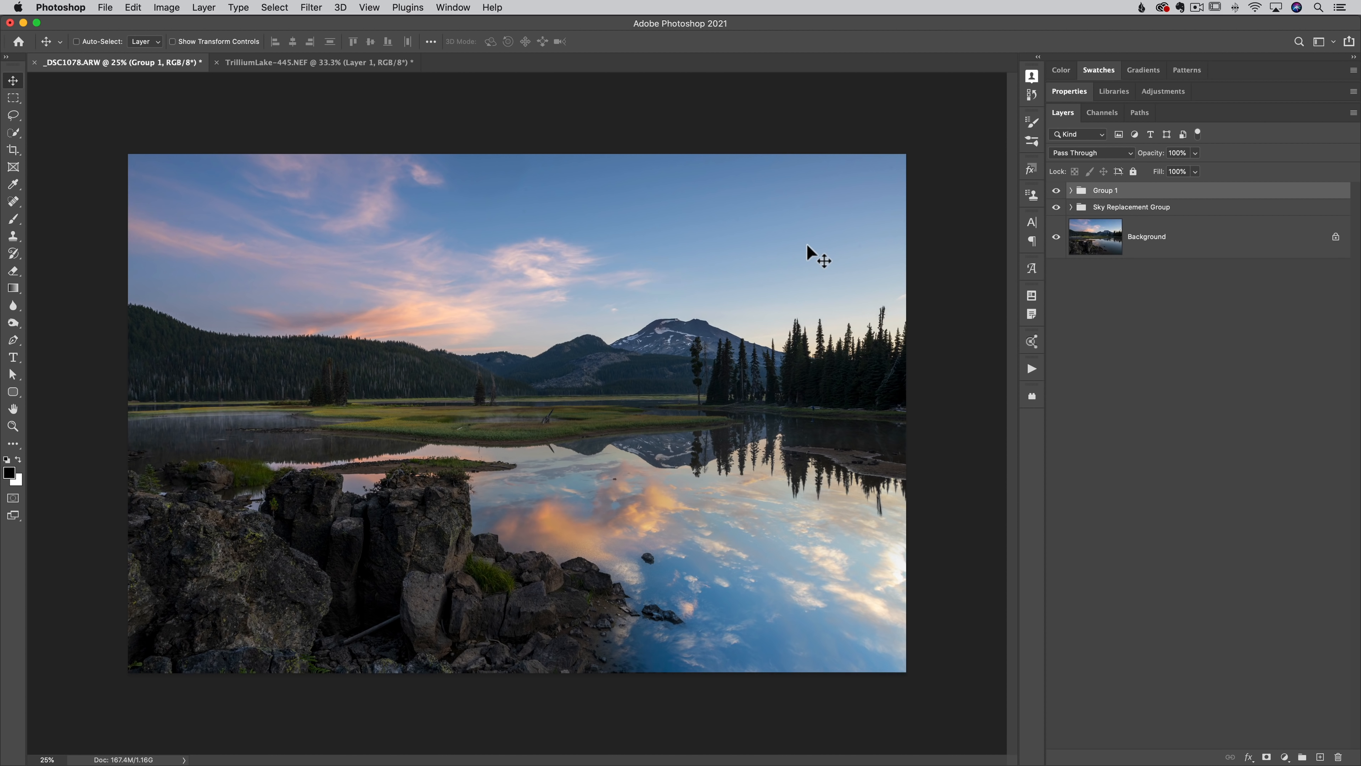
left_click(1266, 756)
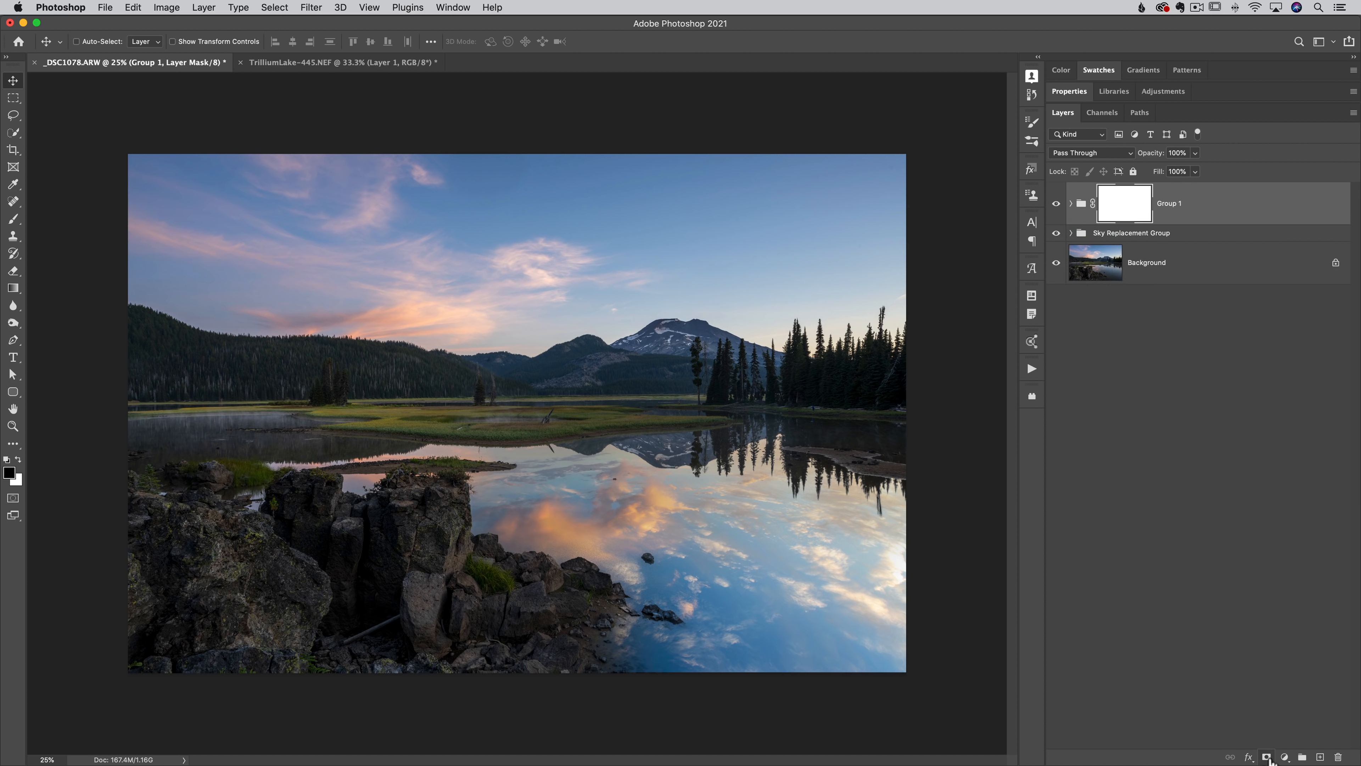
key("b")
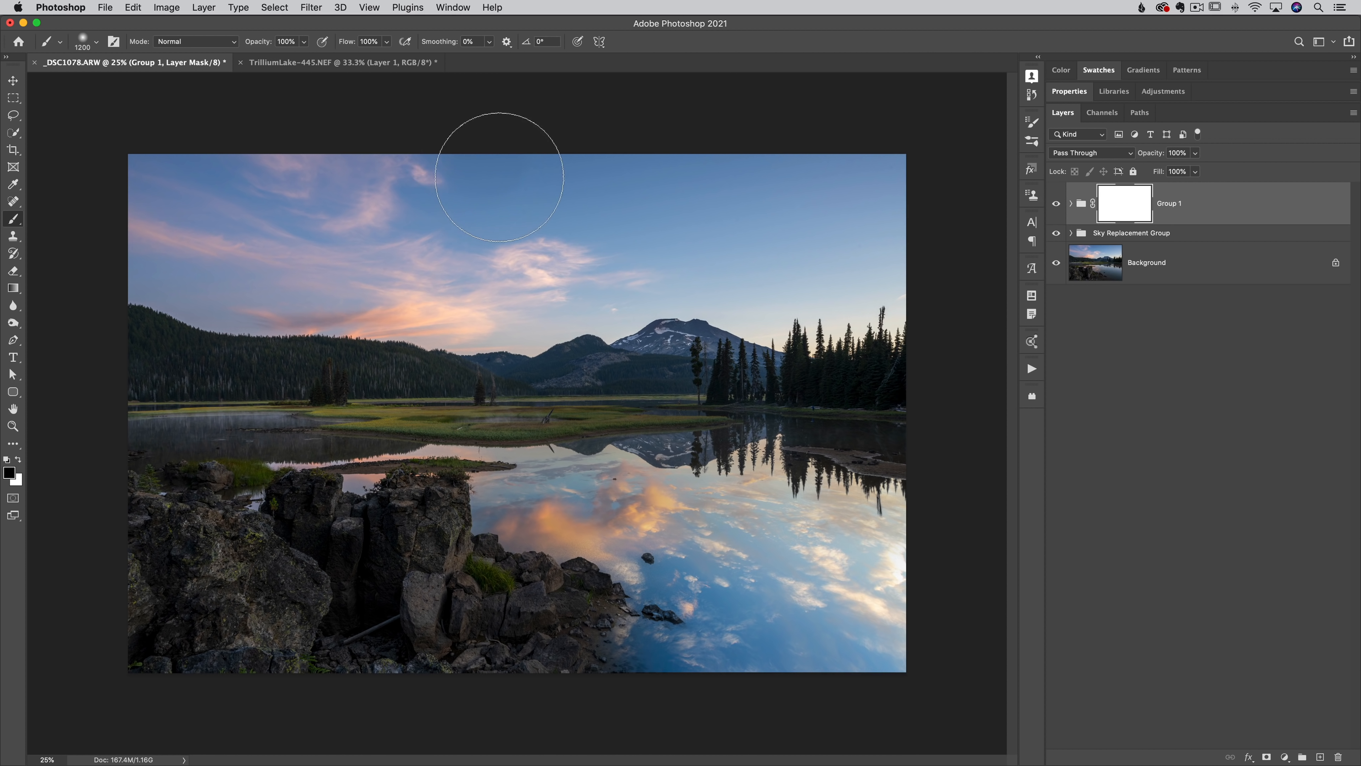
mouse_move(501, 167)
left_mouse_down()
mouse_move(322, 168)
mouse_move(514, 128)
mouse_move(151, 171)
mouse_move(702, 145)
mouse_move(713, 192)
mouse_move(589, 263)
mouse_move(642, 348)
mouse_move(777, 353)
mouse_move(485, 304)
mouse_move(237, 304)
mouse_move(55, 219)
mouse_move(483, 204)
left_mouse_up()
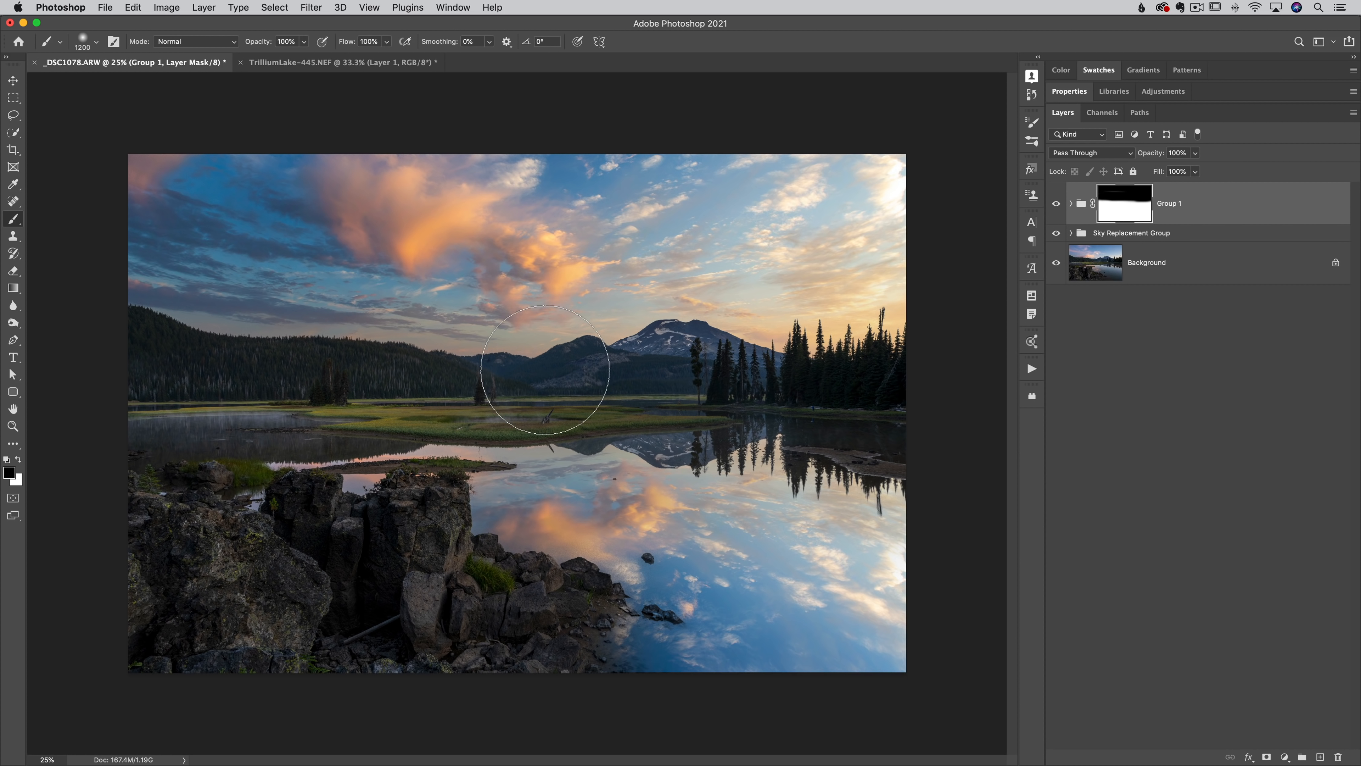
key("v")
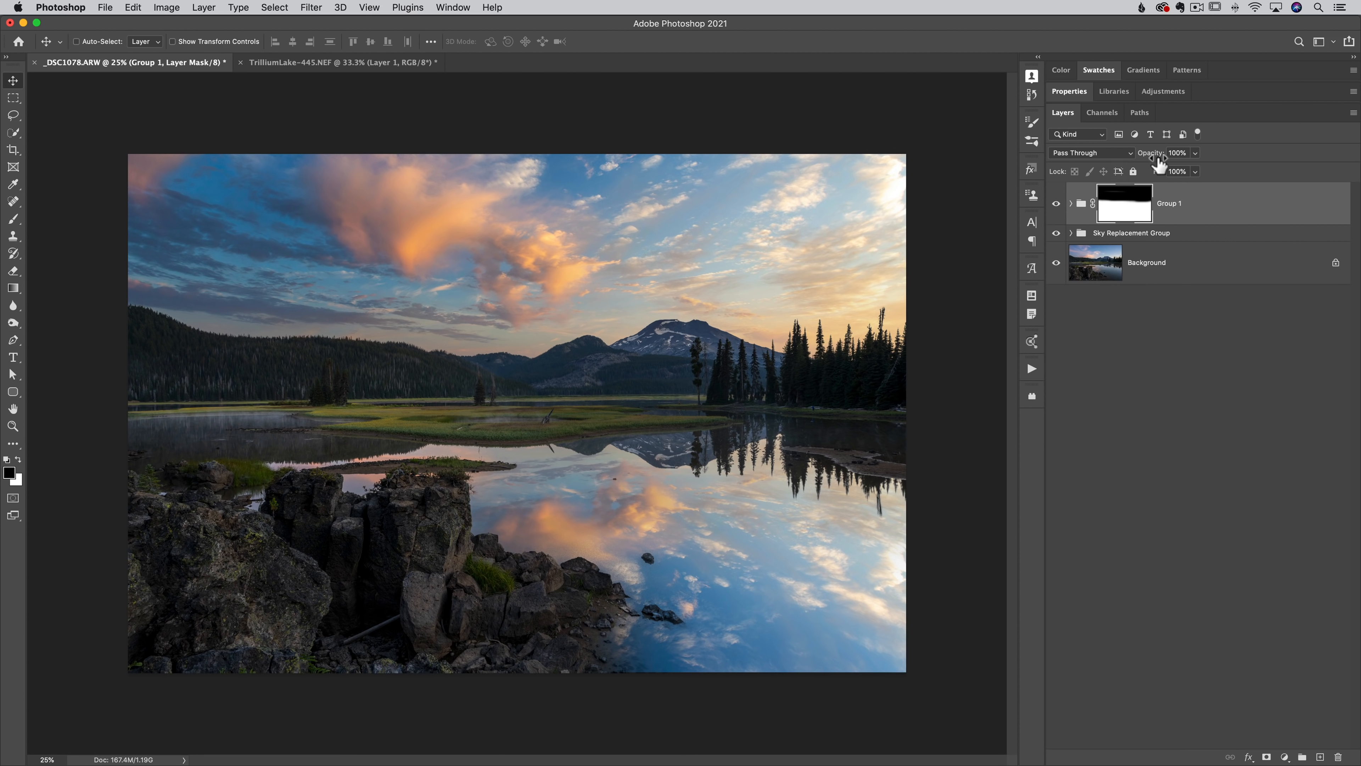
left_click_drag(1158, 164, 1122, 165)
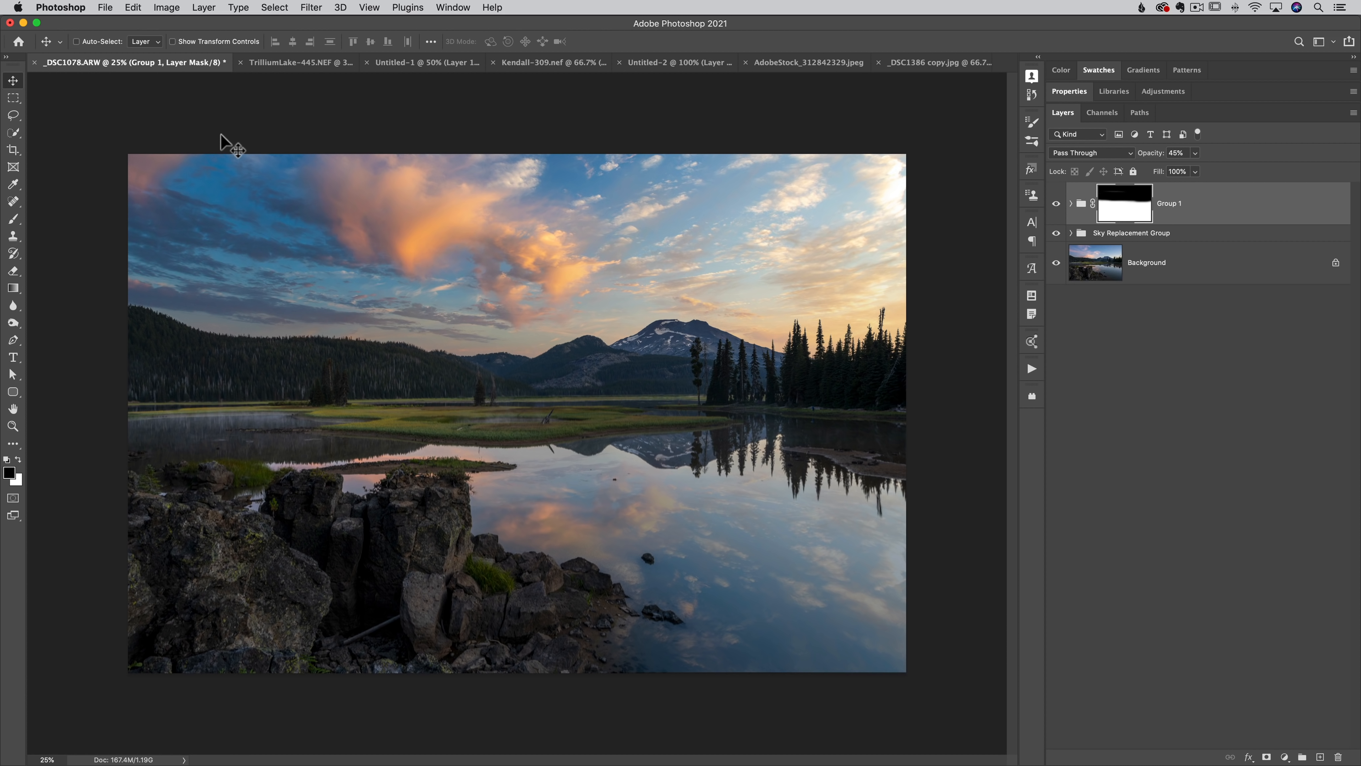
In AdobeStock_312842329.jpeg, try Sky Replacement with the MattK-Overcast-3 sky as a backdrop behind the woman.
left_click(777, 62)
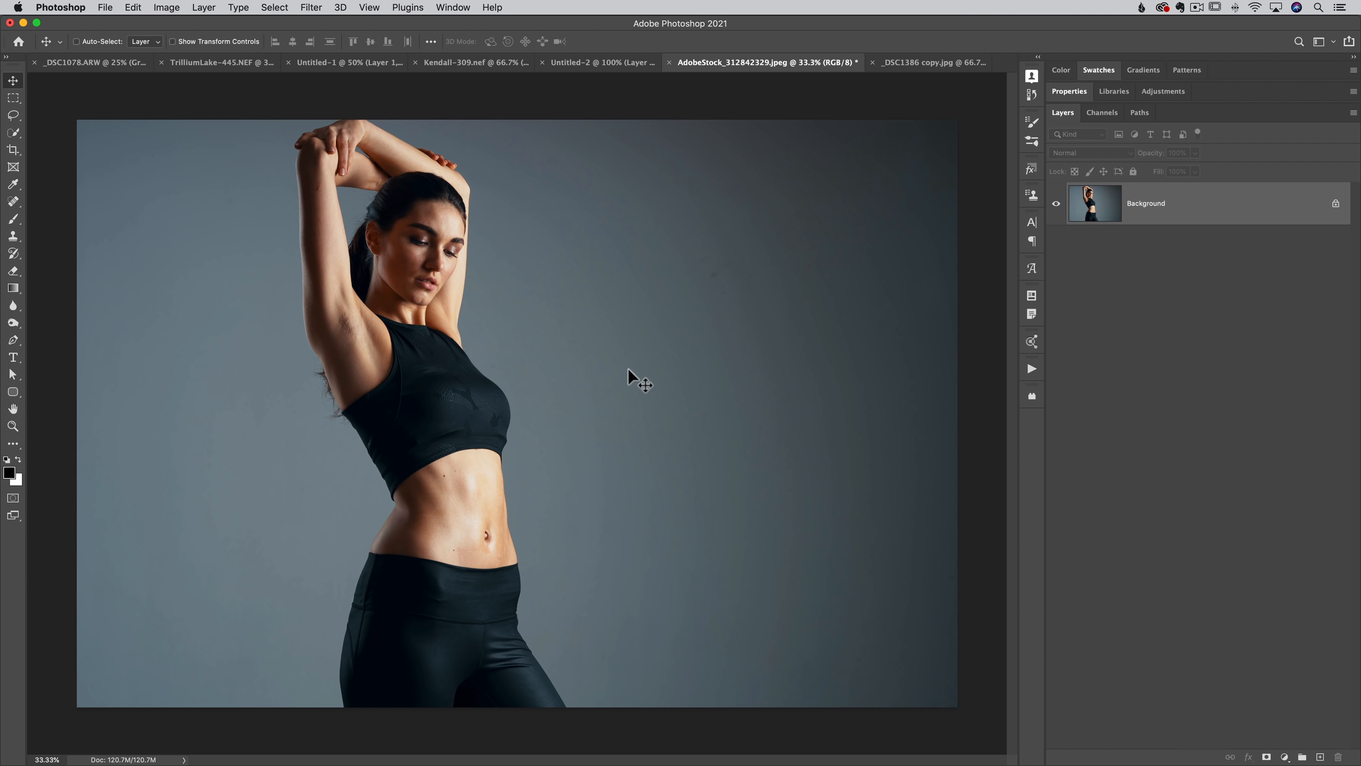
left_click(133, 7)
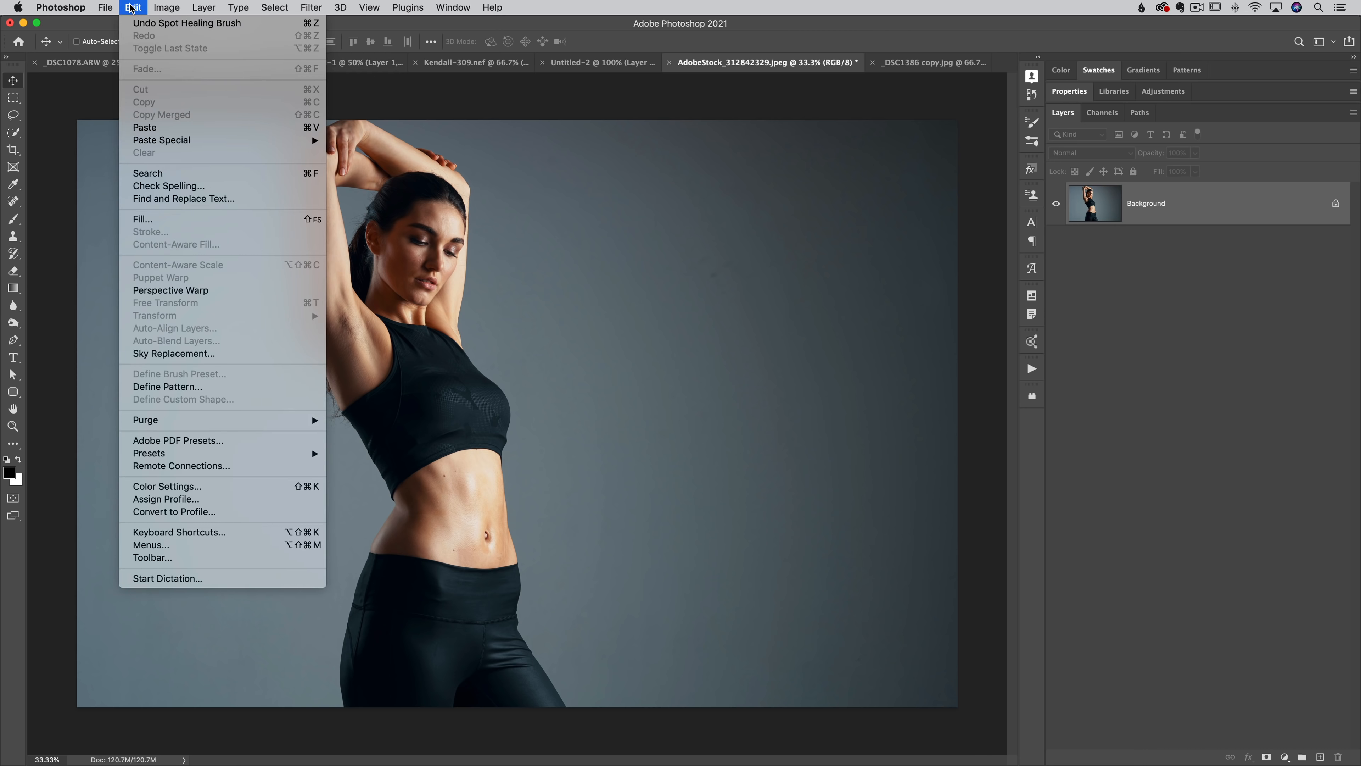
left_click(174, 353)
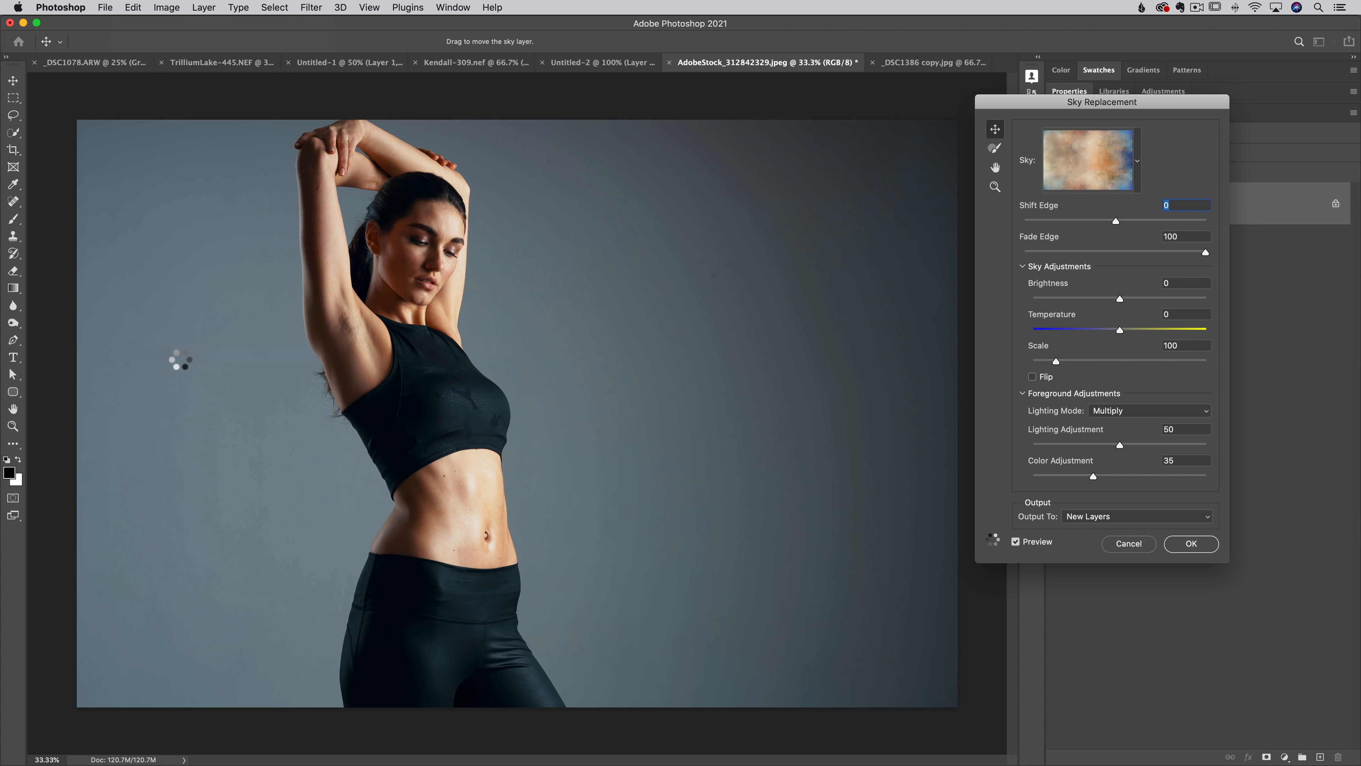
left_click(1137, 163)
left_click(1033, 330)
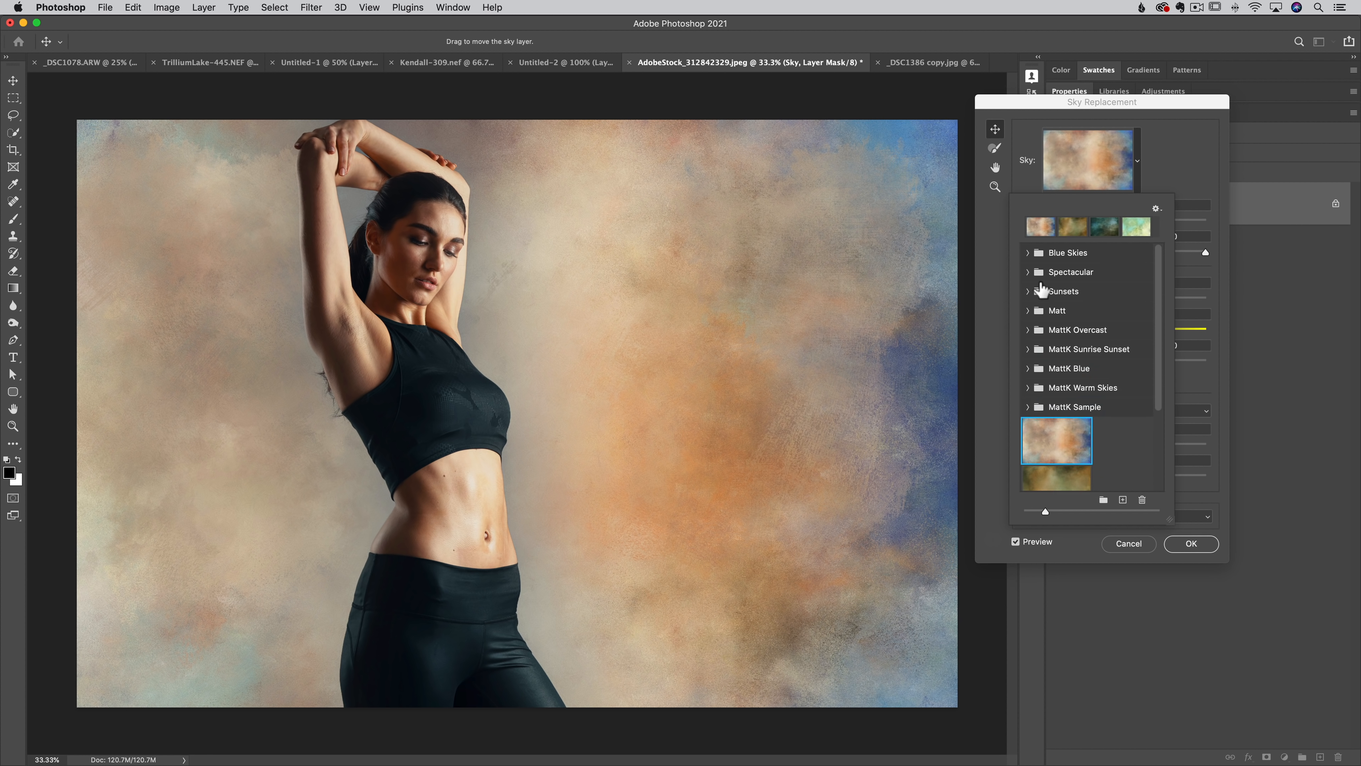
left_click(1029, 330)
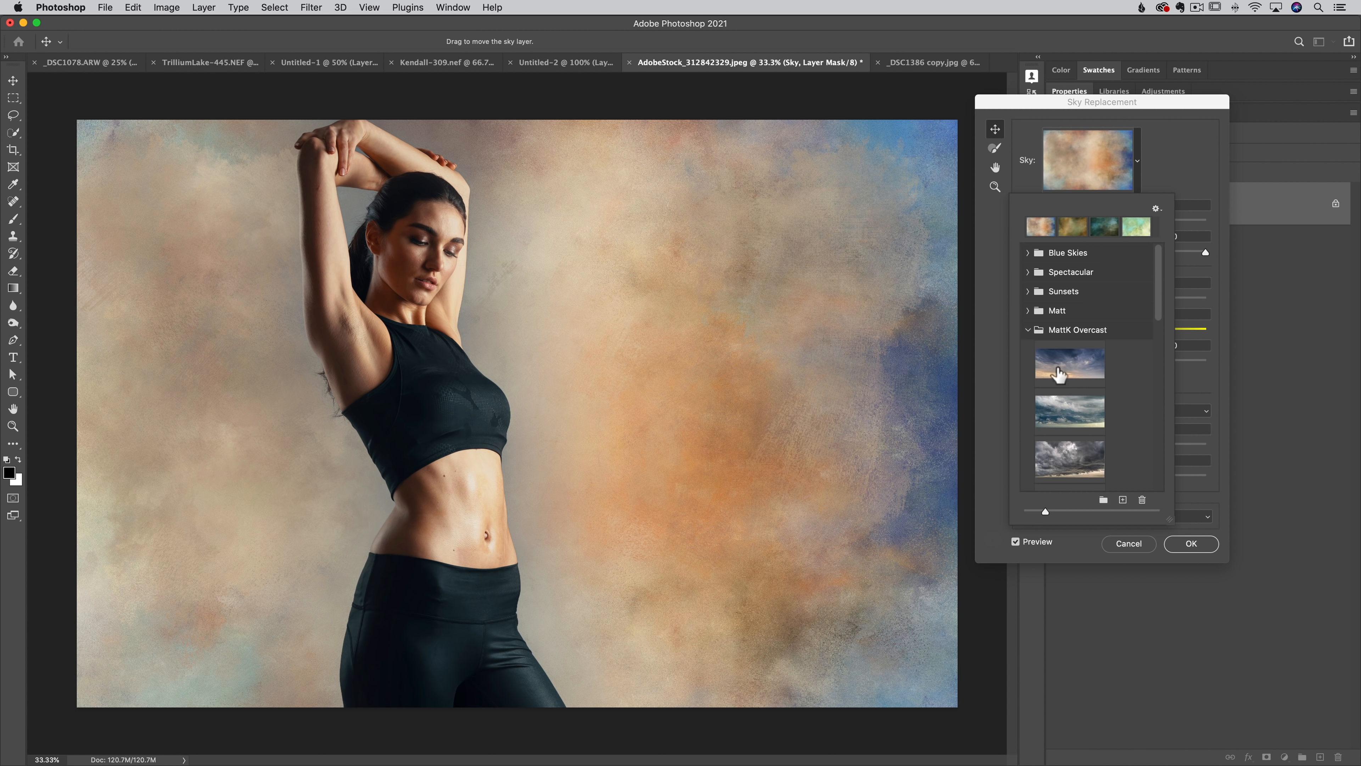
left_click(1057, 456)
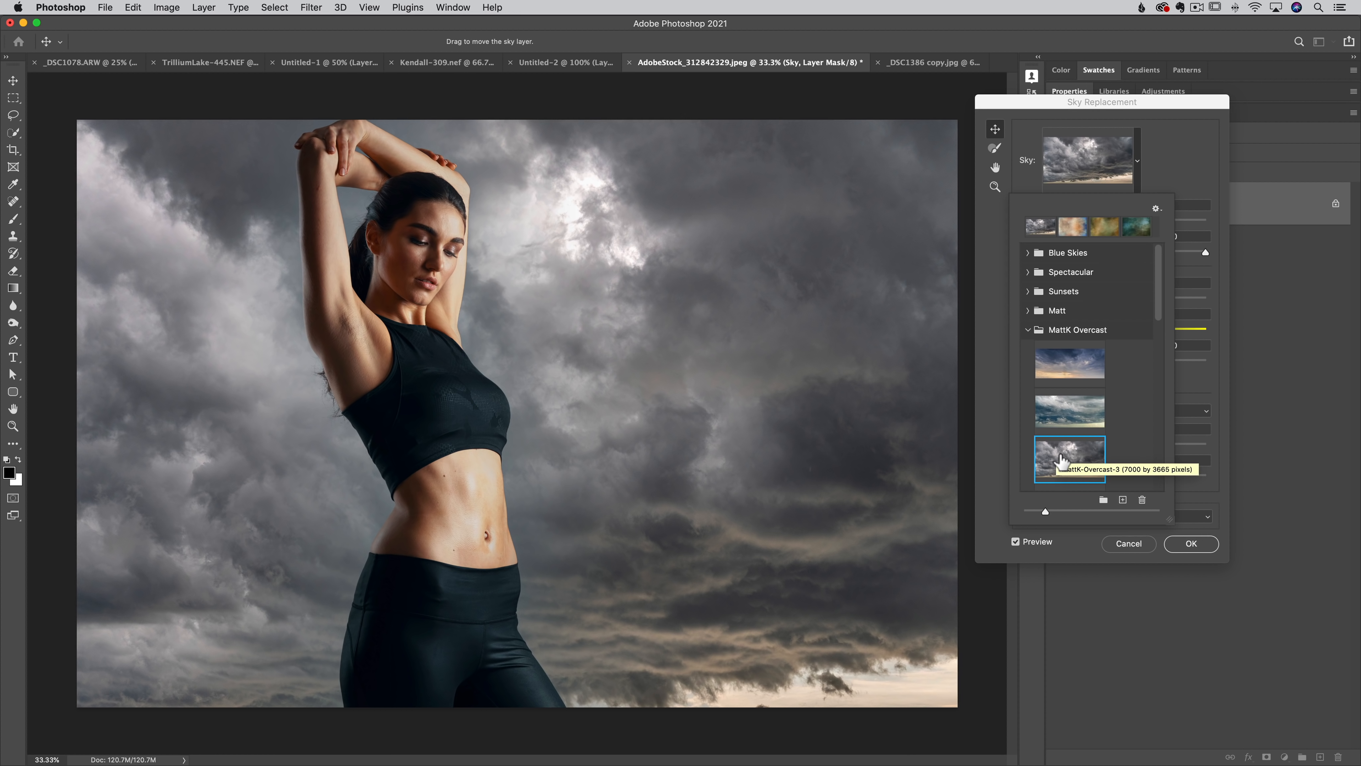
left_click(1177, 174)
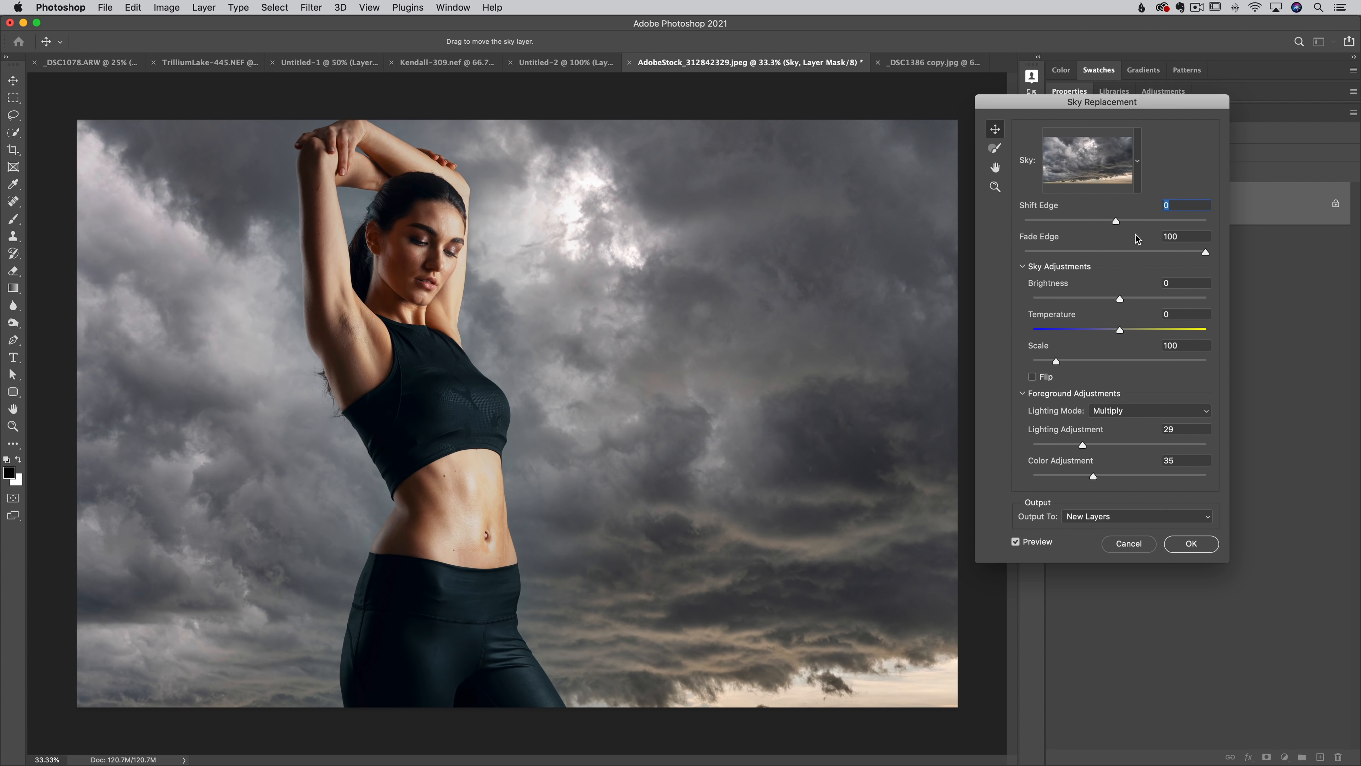
Look over the available sky presets again and cancel Sky Replacement on the portrait.
left_click(1136, 178)
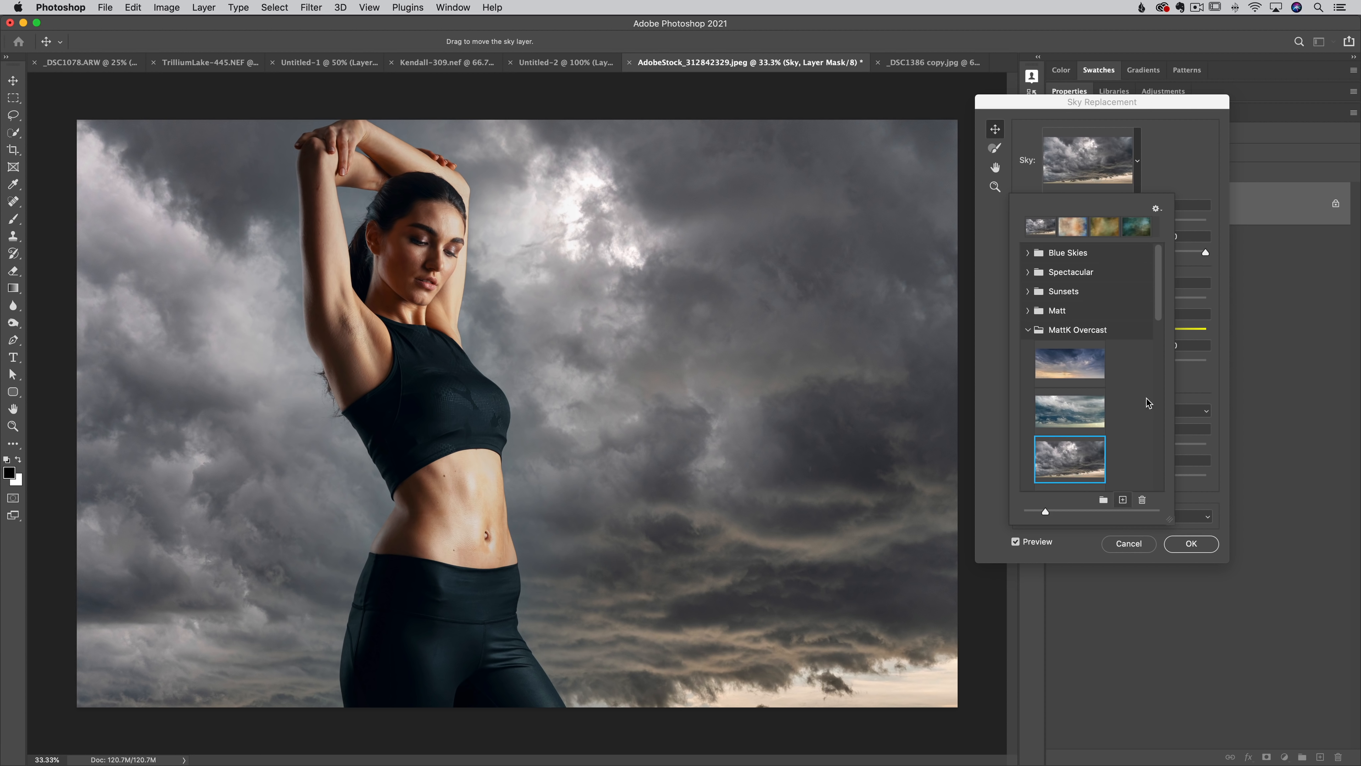
left_click(1185, 135)
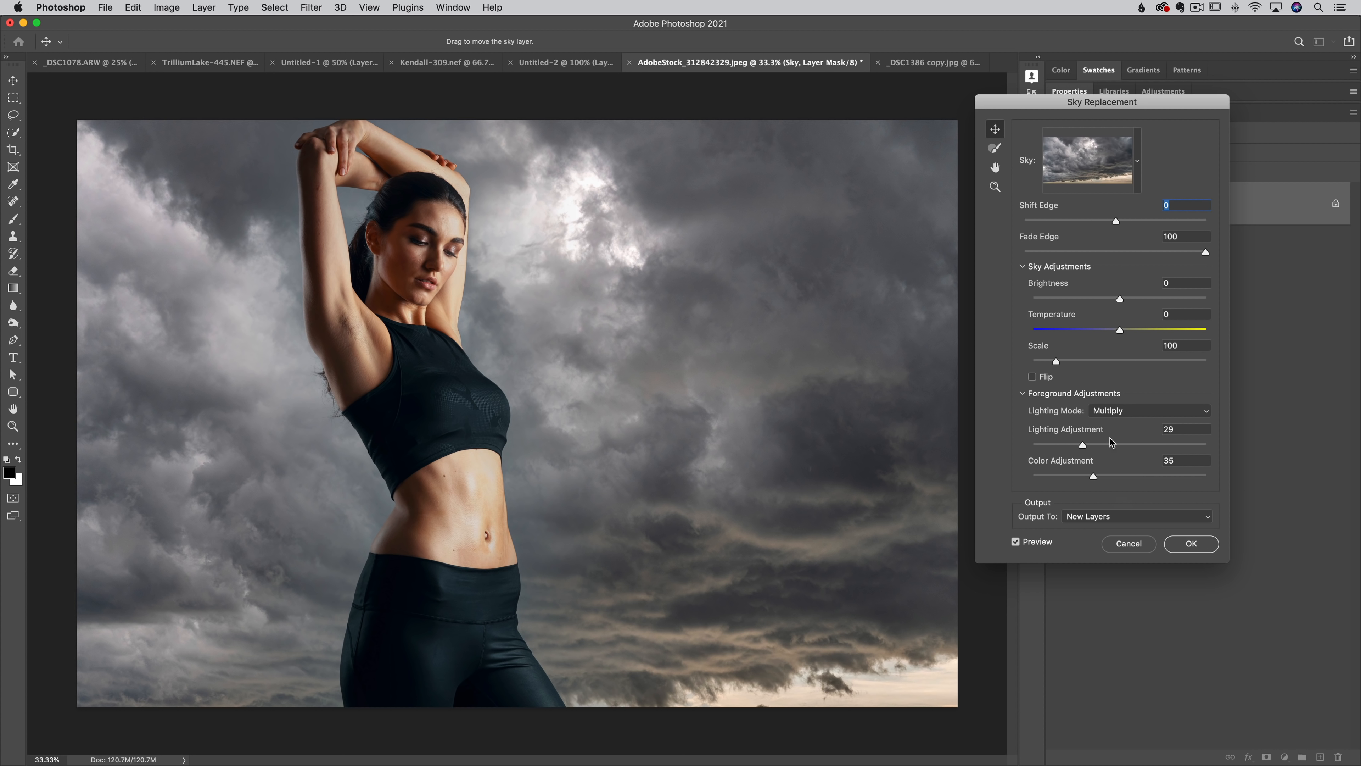
left_click(1127, 543)
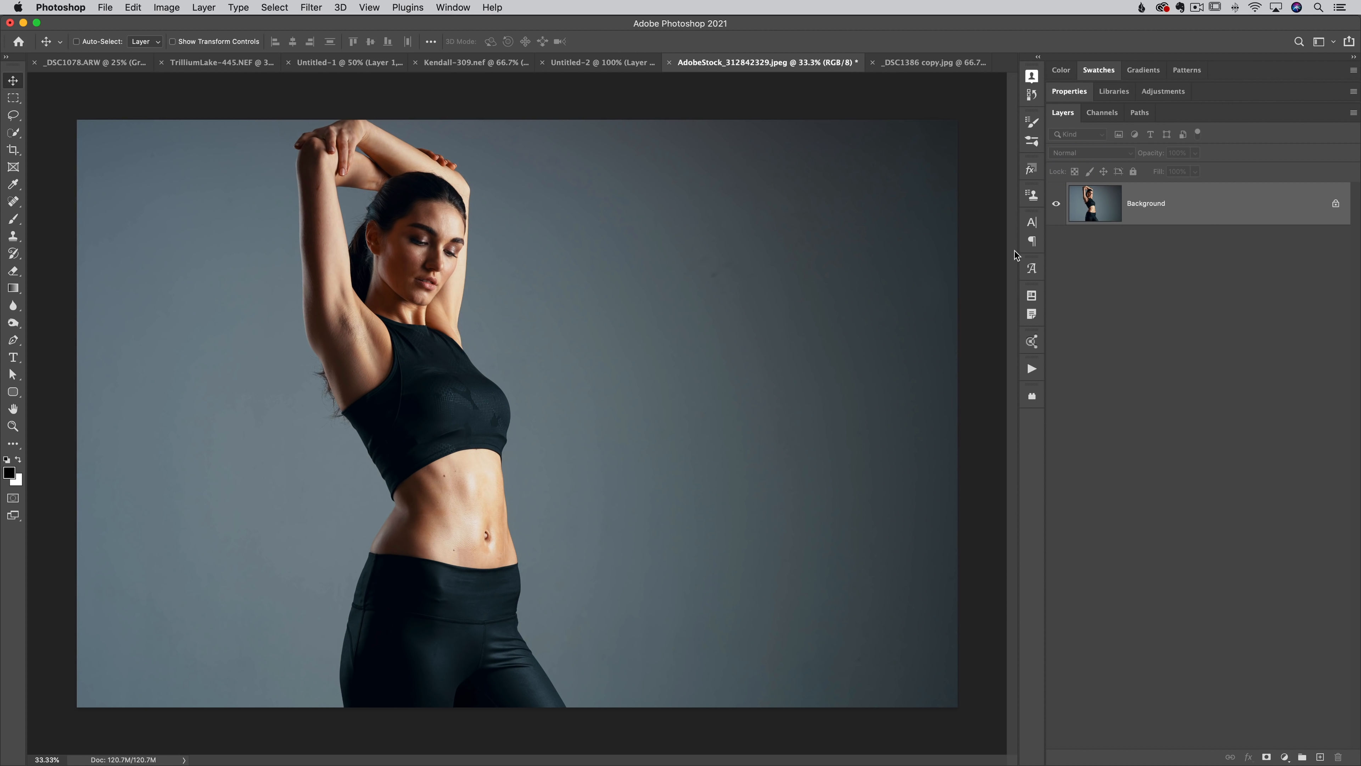
In _DSC1386 copy.jpg, try the golden-brown and dark teal textures as Sky Replacement backdrops for the bird, ending with the orange-and-blue texture.
left_click(933, 62)
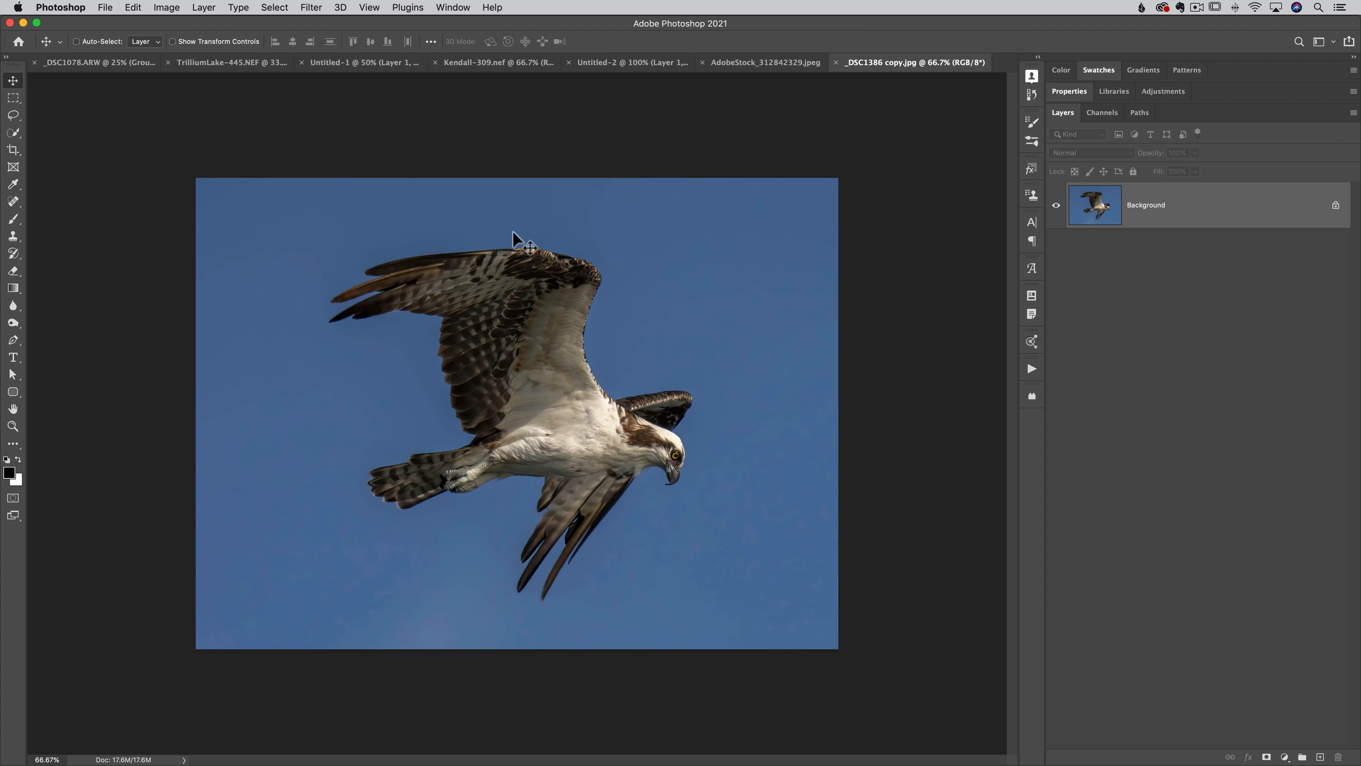
left_click(133, 8)
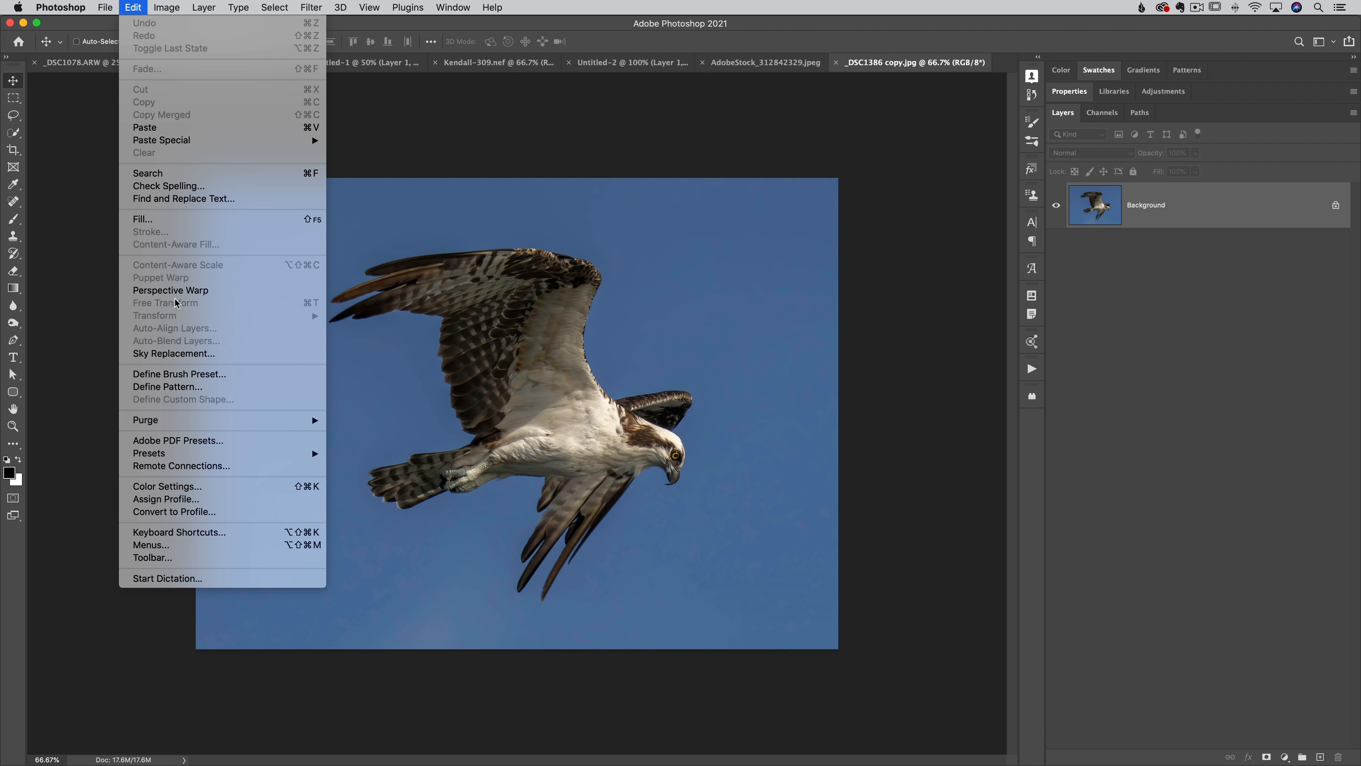
left_click(179, 353)
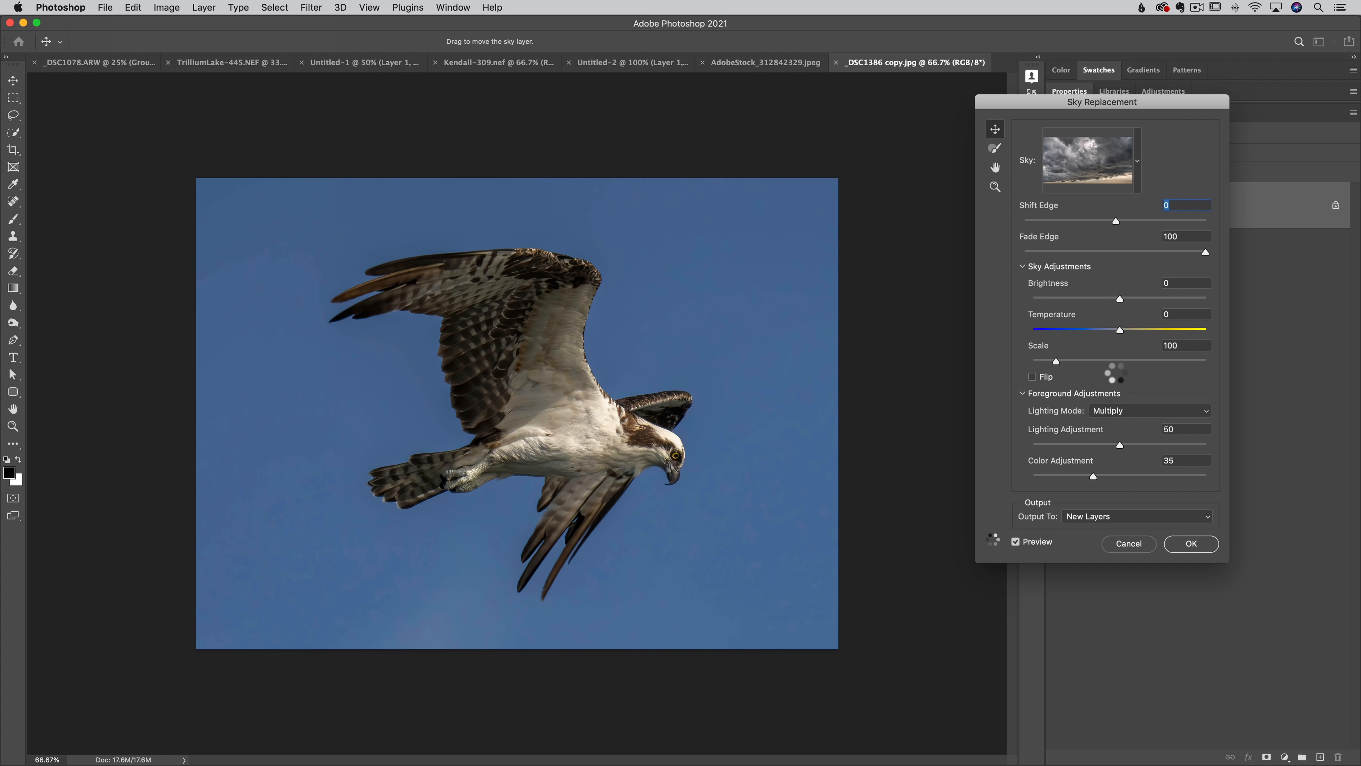
left_click(1137, 161)
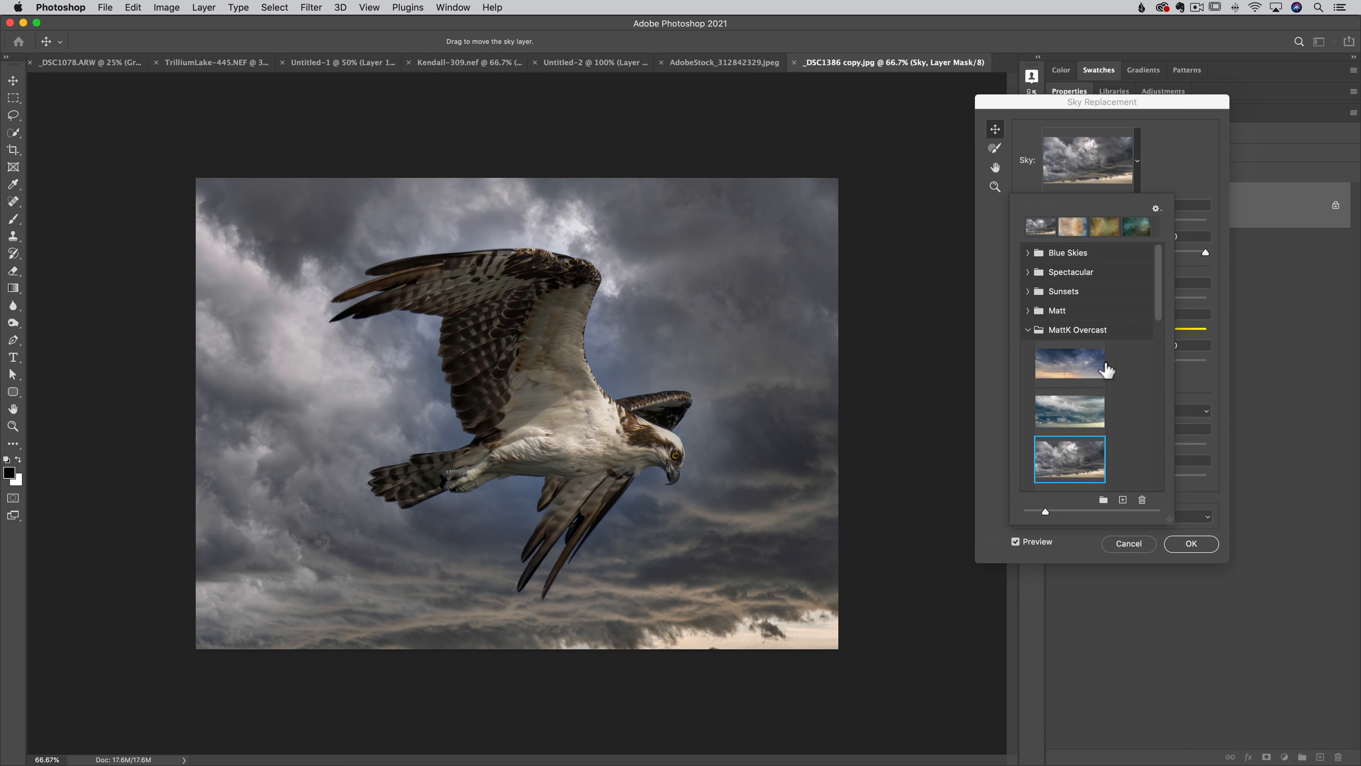
scroll(1091, 445, "down", 3)
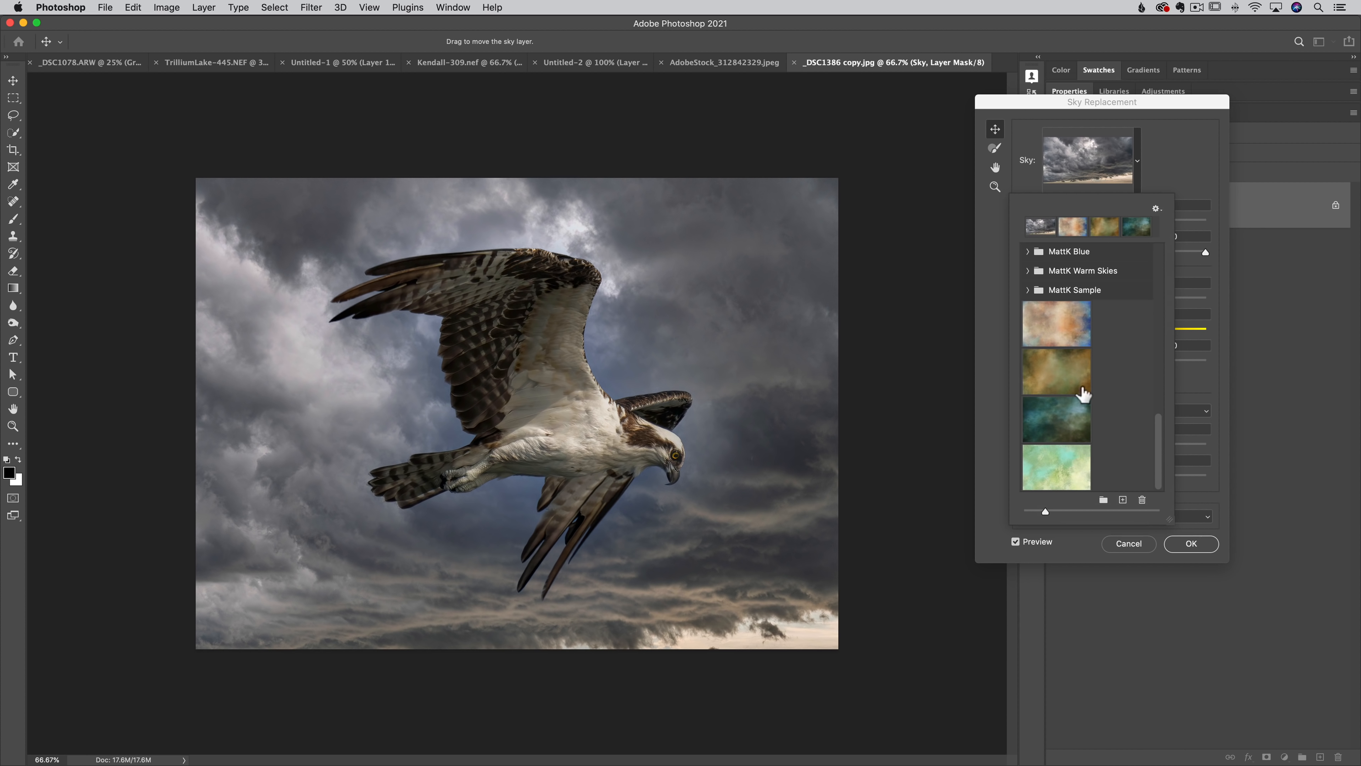
left_click(1066, 330)
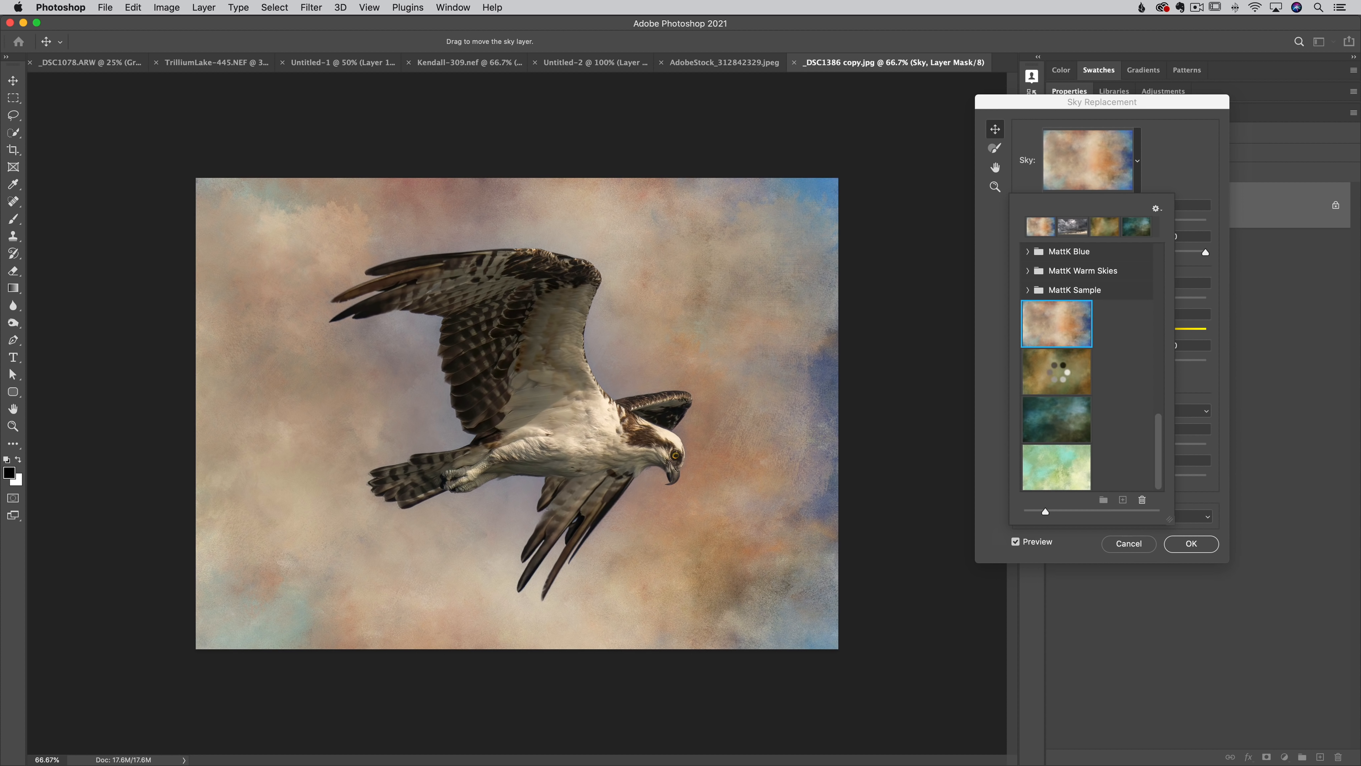
left_click(1056, 378)
left_click(1052, 420)
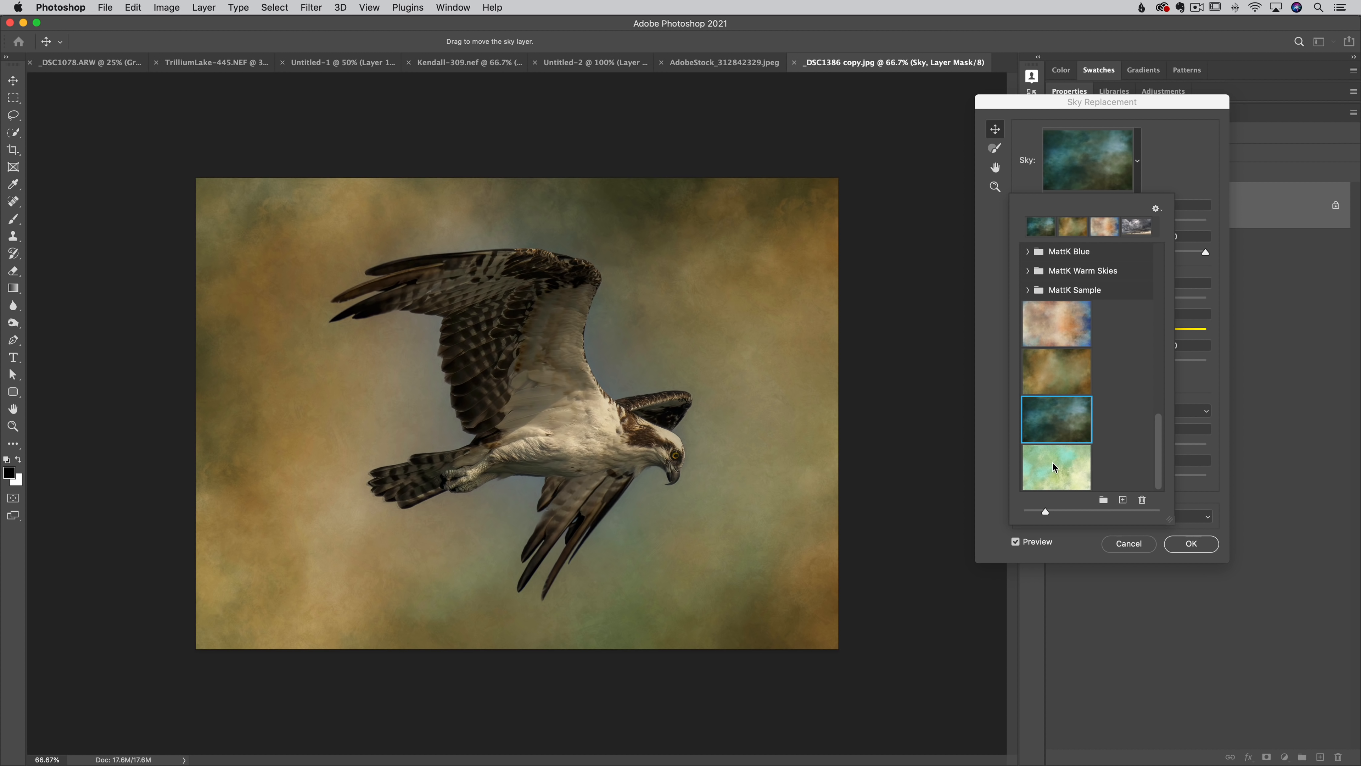
left_click(1058, 333)
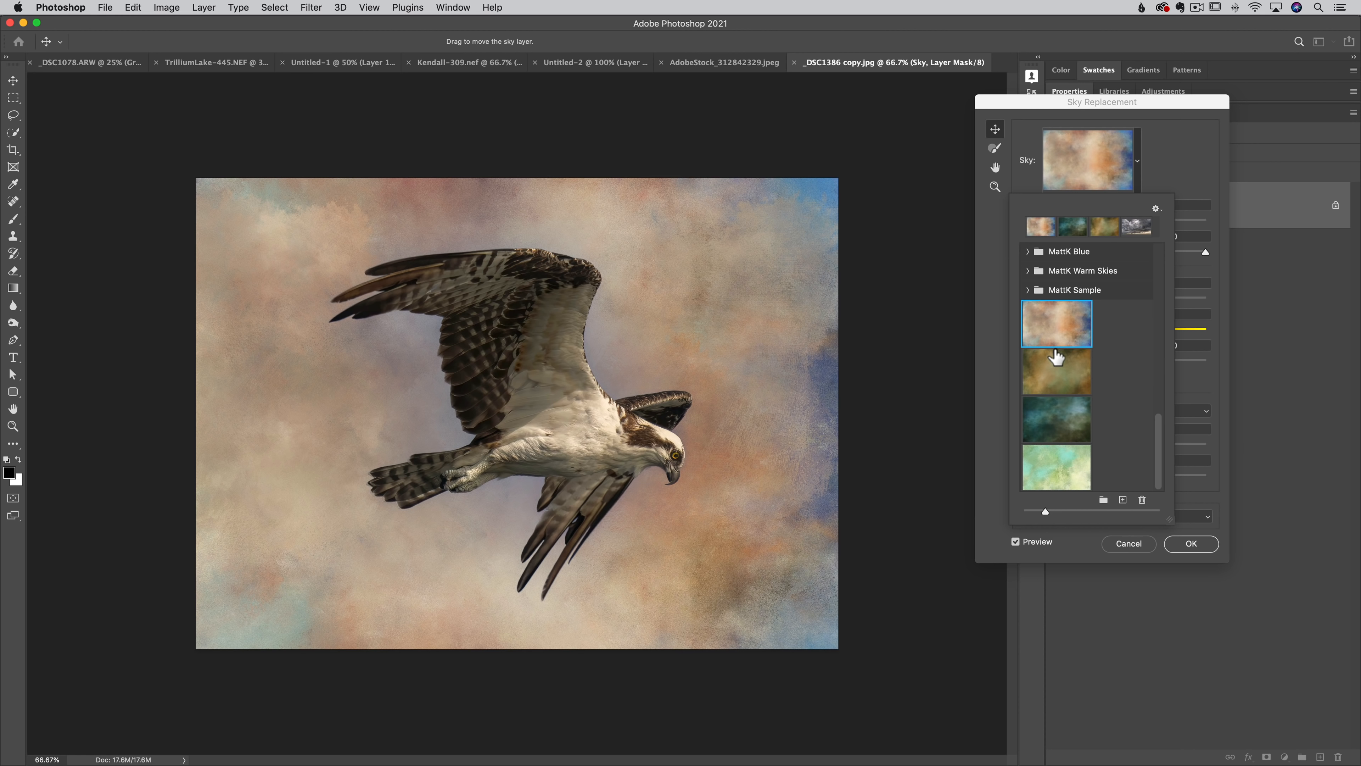
left_click(1183, 170)
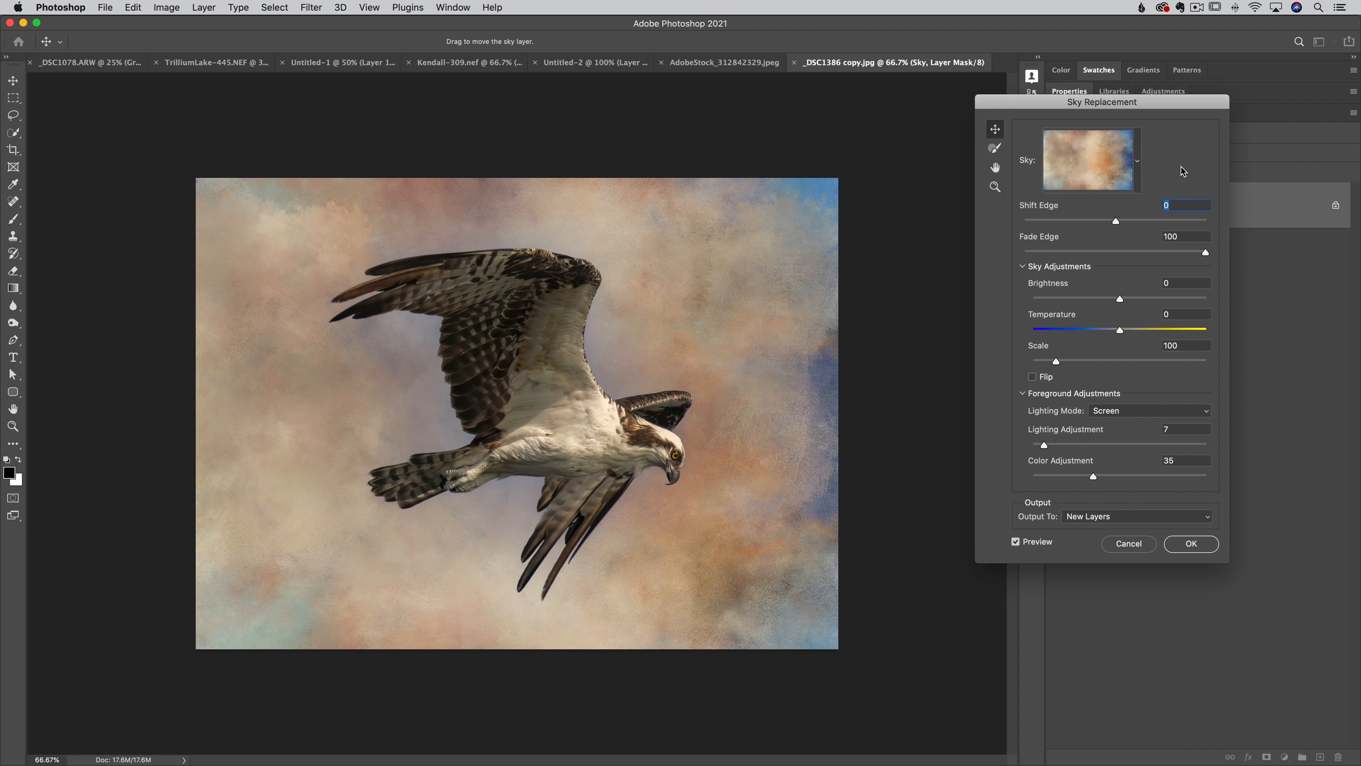
Turn off the replacement preview to compare with the original bird photo, check the sky presets, and cancel Sky Replacement.
left_click(1030, 542)
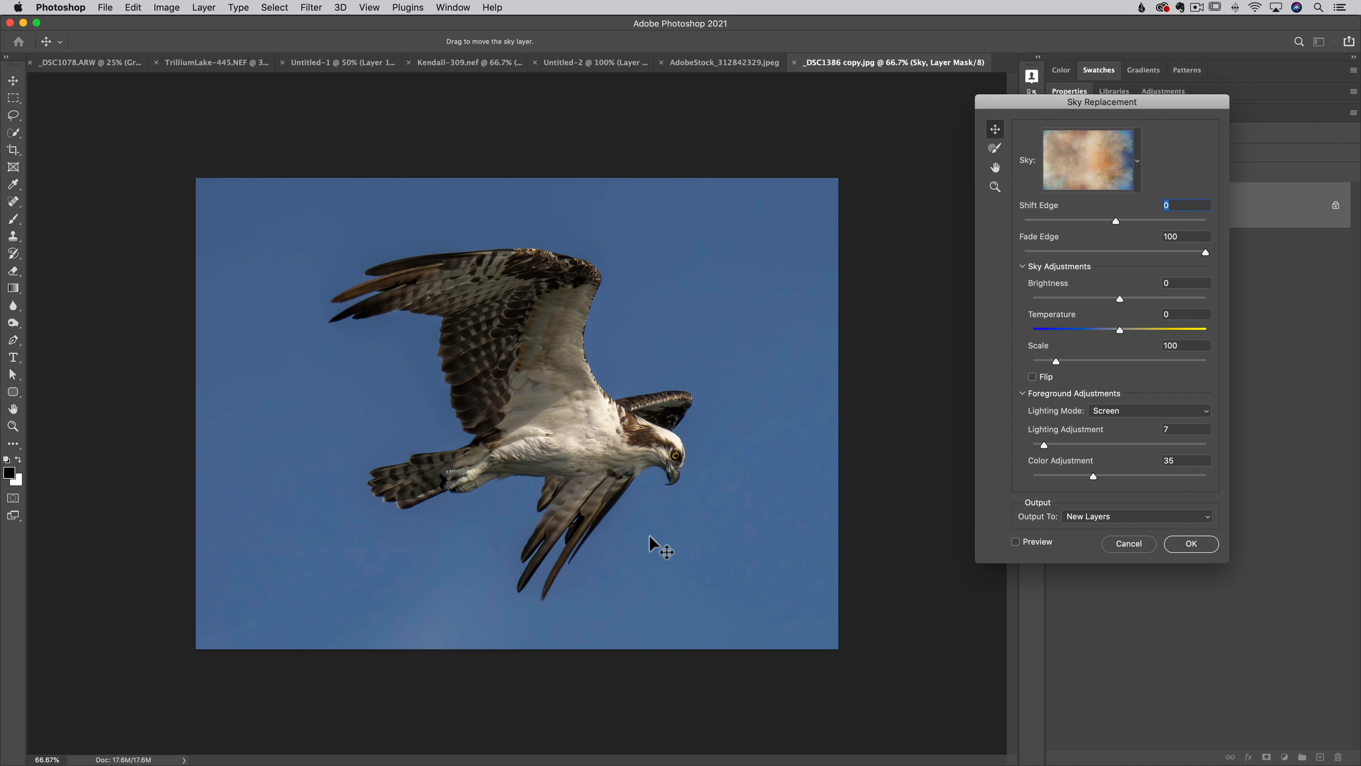
left_click(1137, 162)
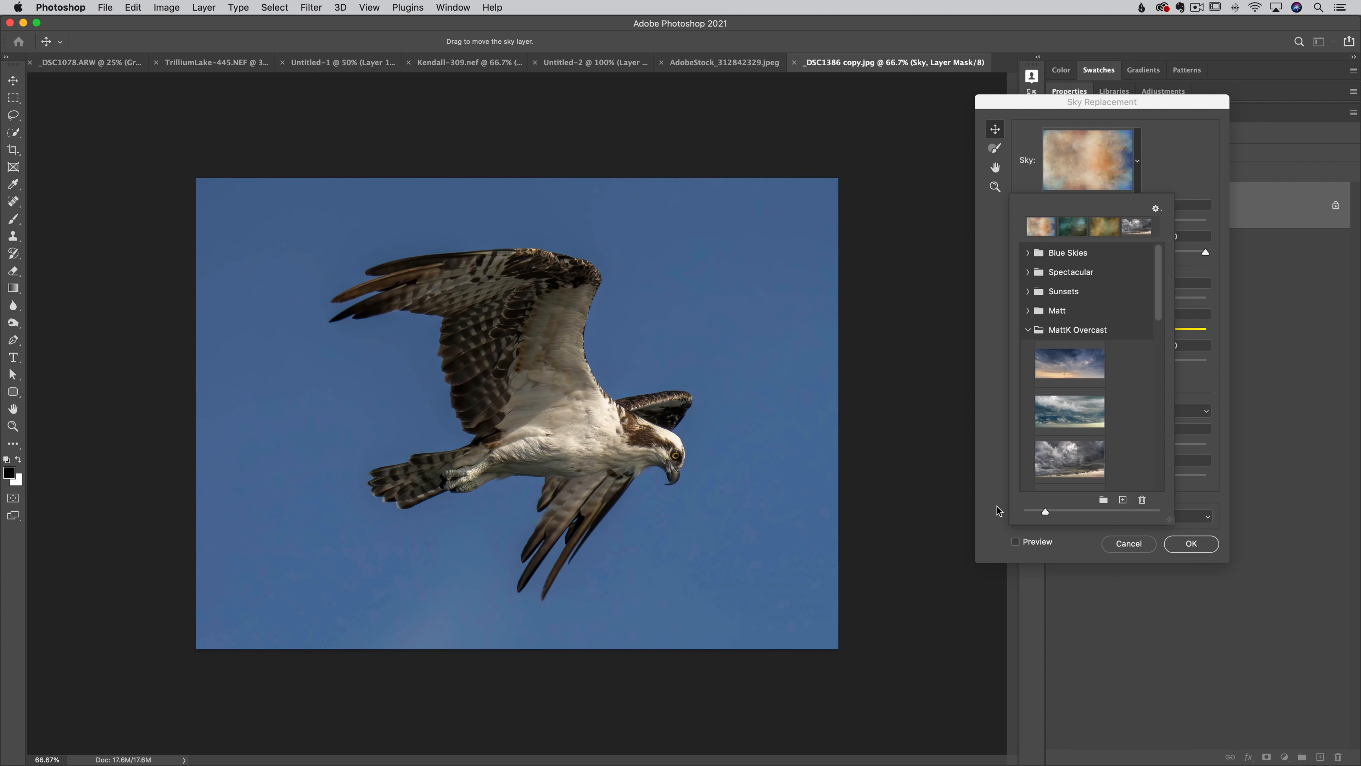
left_click(1109, 544)
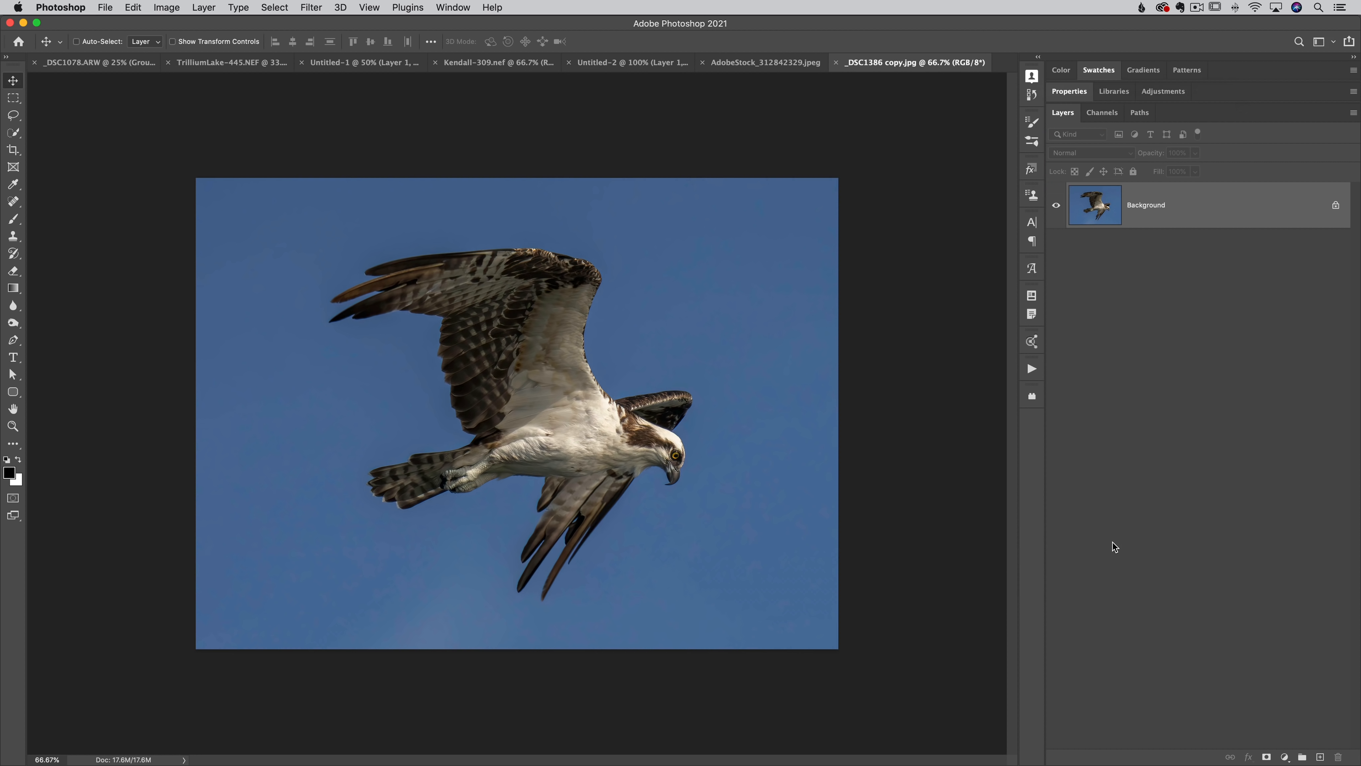
Compare the _DSC1078.ARW image with the TrilliumLake-445.NEF image and return to _DSC1078.ARW.
left_click(101, 65)
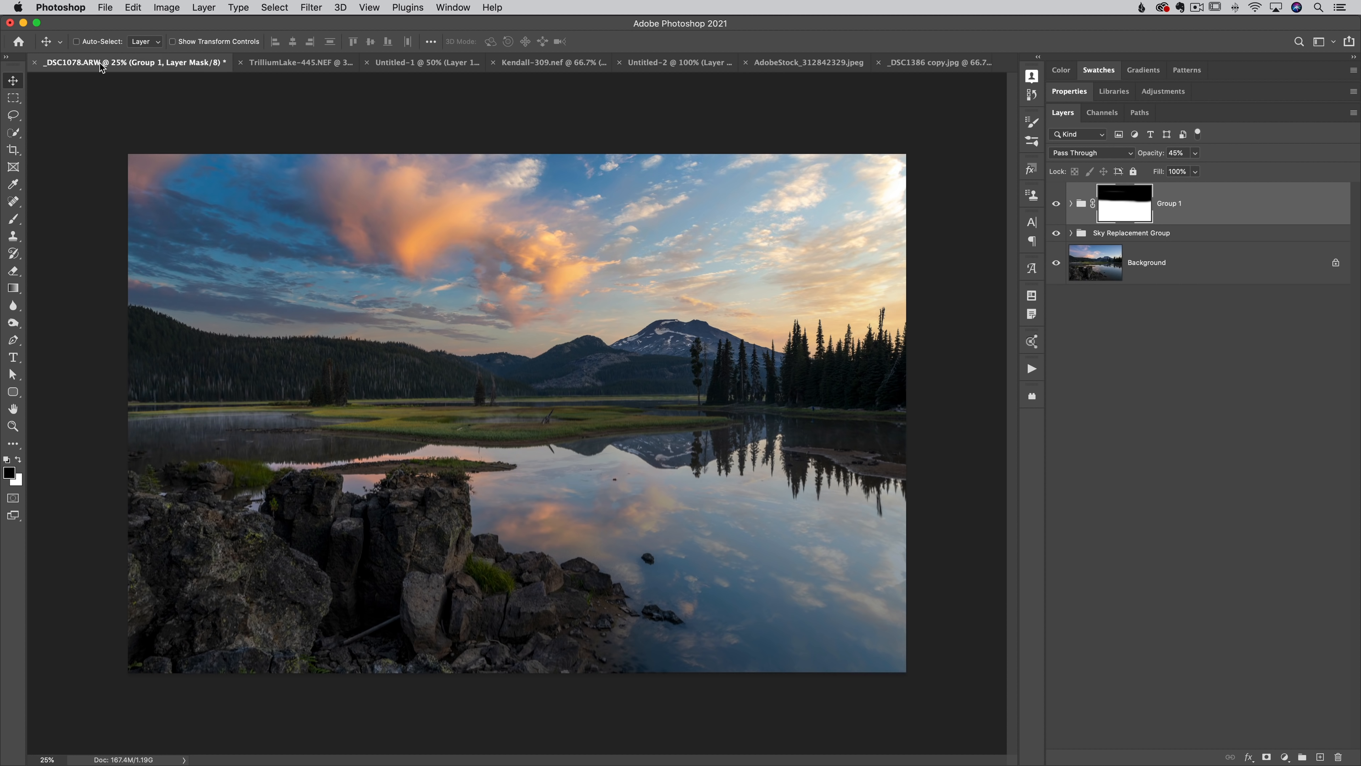
left_click(288, 64)
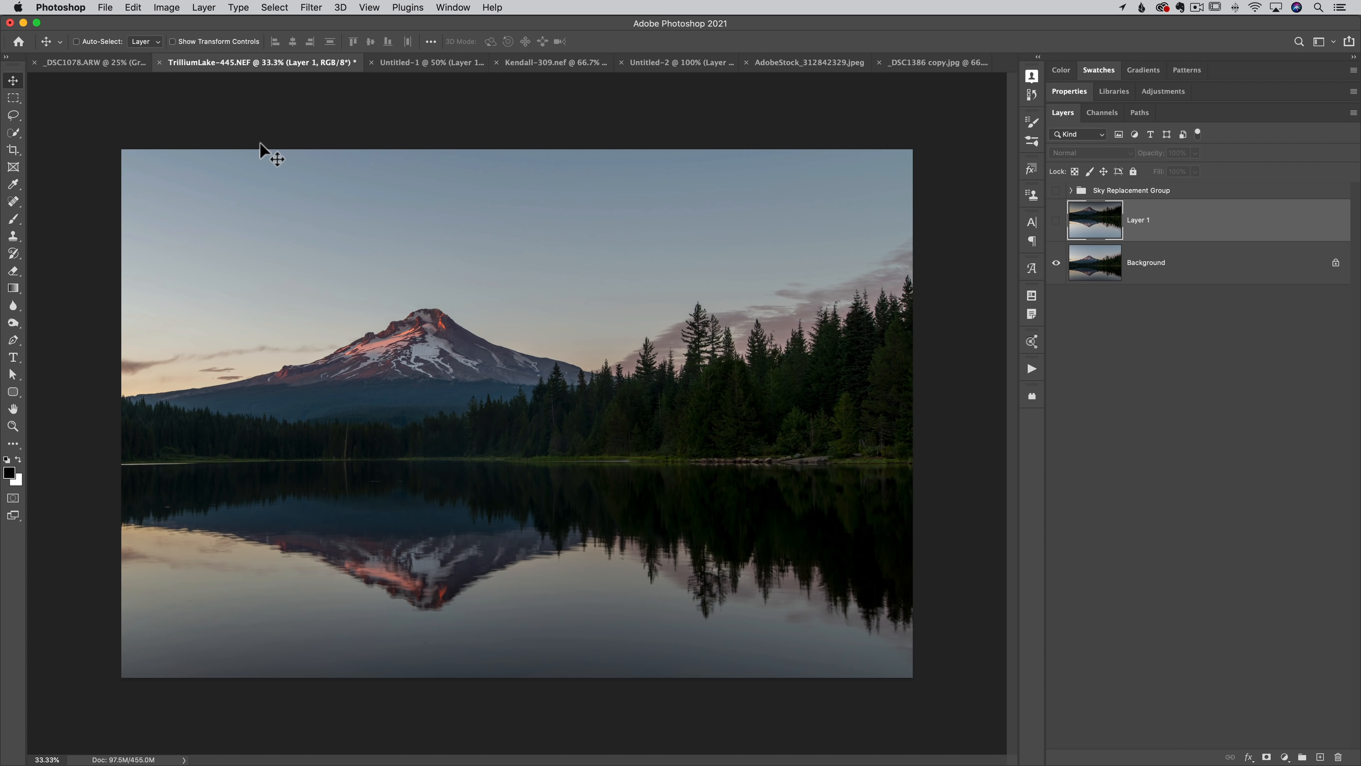
left_click(95, 63)
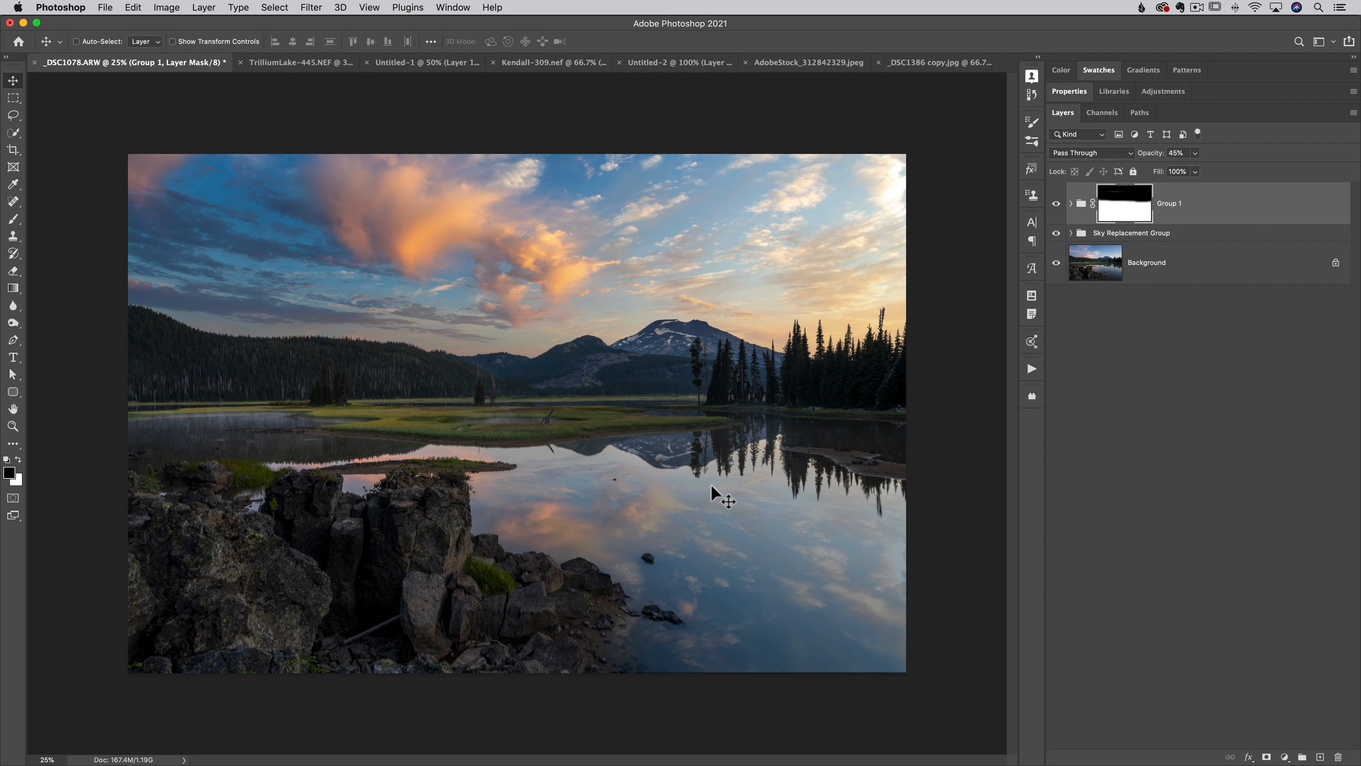
Switch to Chrome and view the Sky Replacement Pack product page.
key("super+Tab")
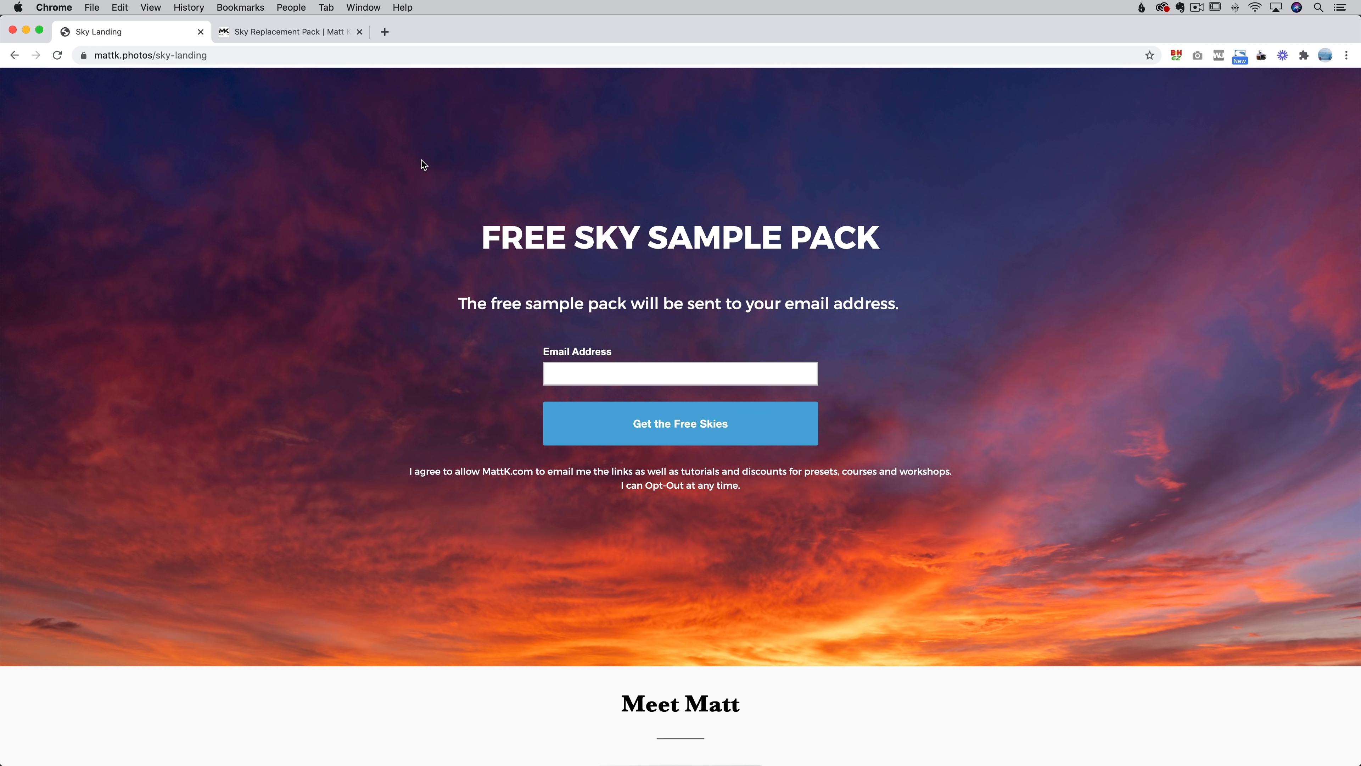
left_click(304, 31)
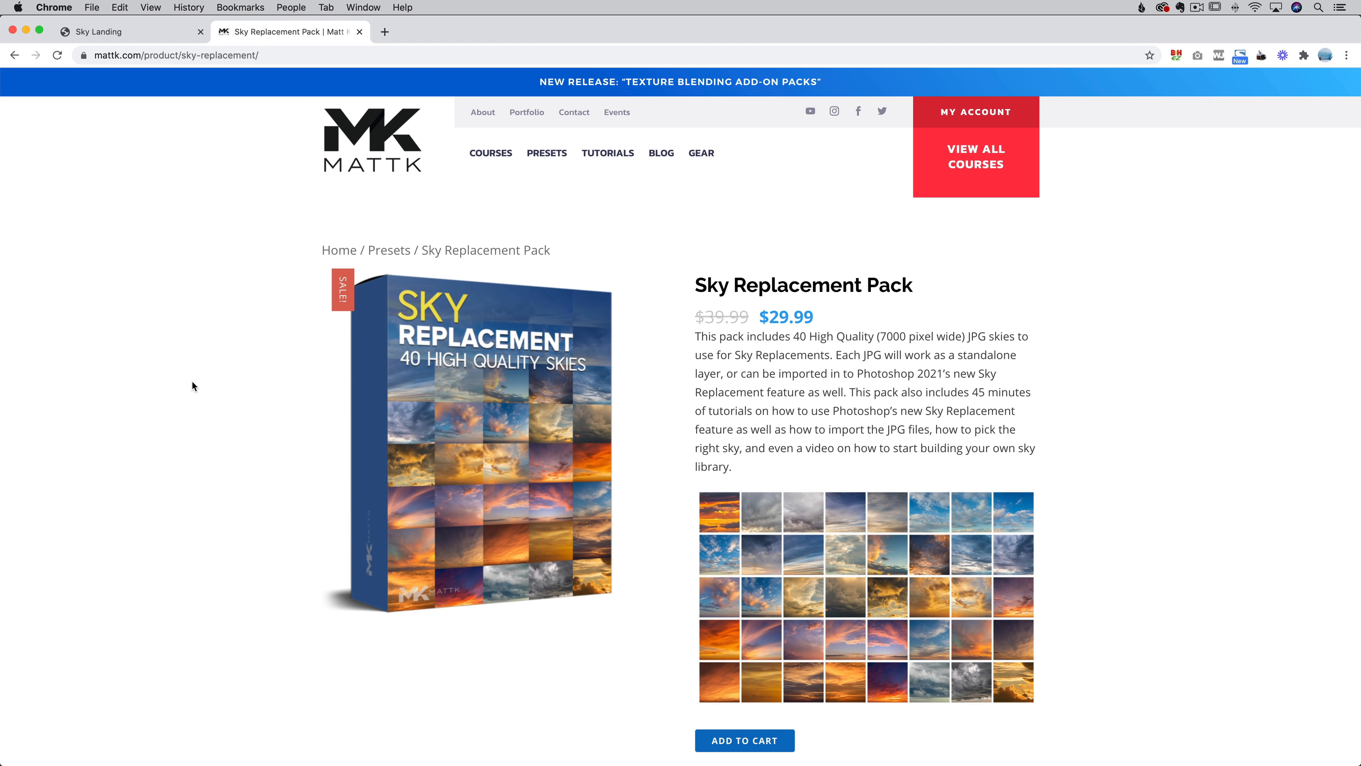